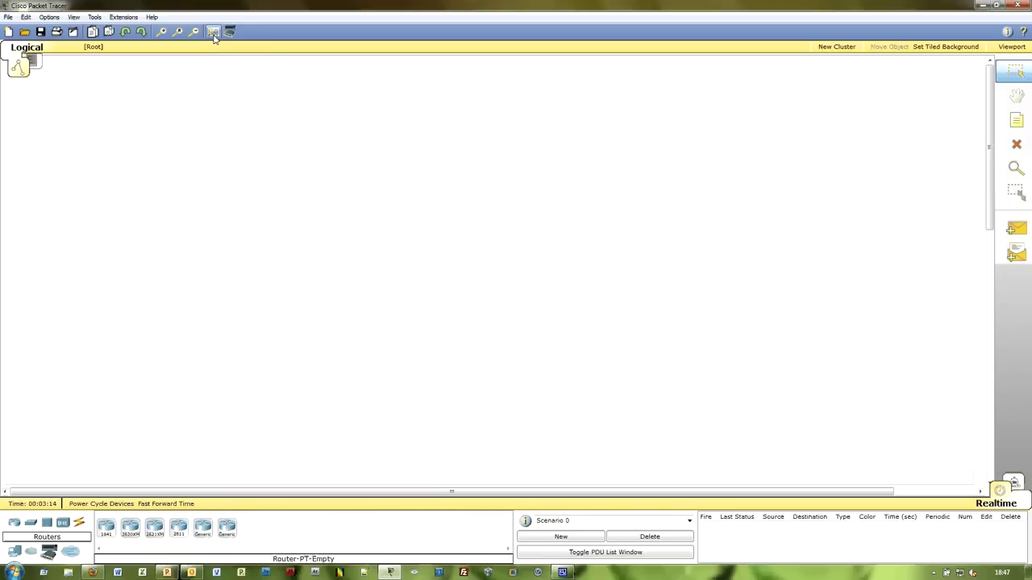
# Draw an ellipse filled with green on the empty workspace.
pyautogui.click(214, 32)
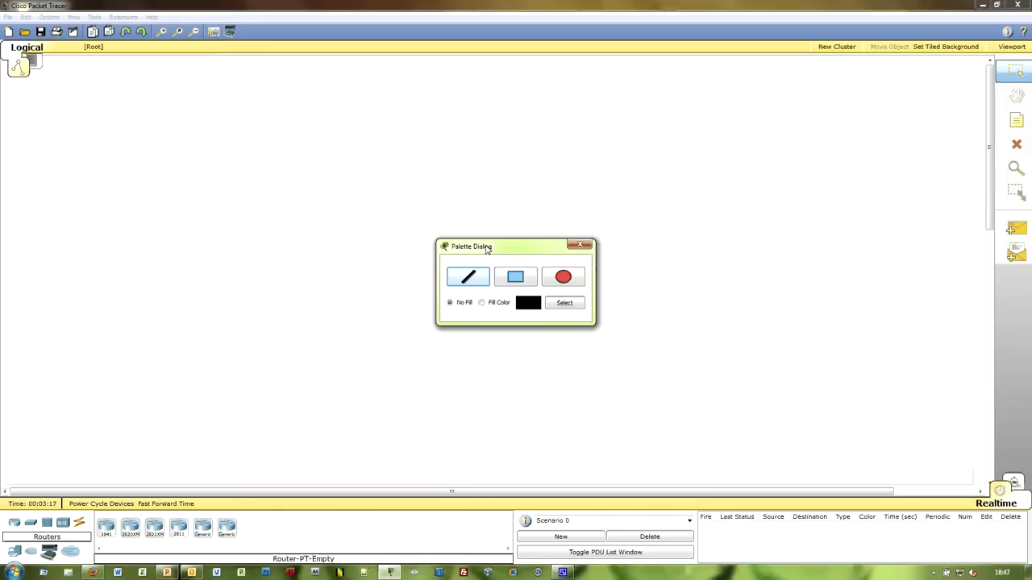
pyautogui.click(482, 303)
pyautogui.click(564, 302)
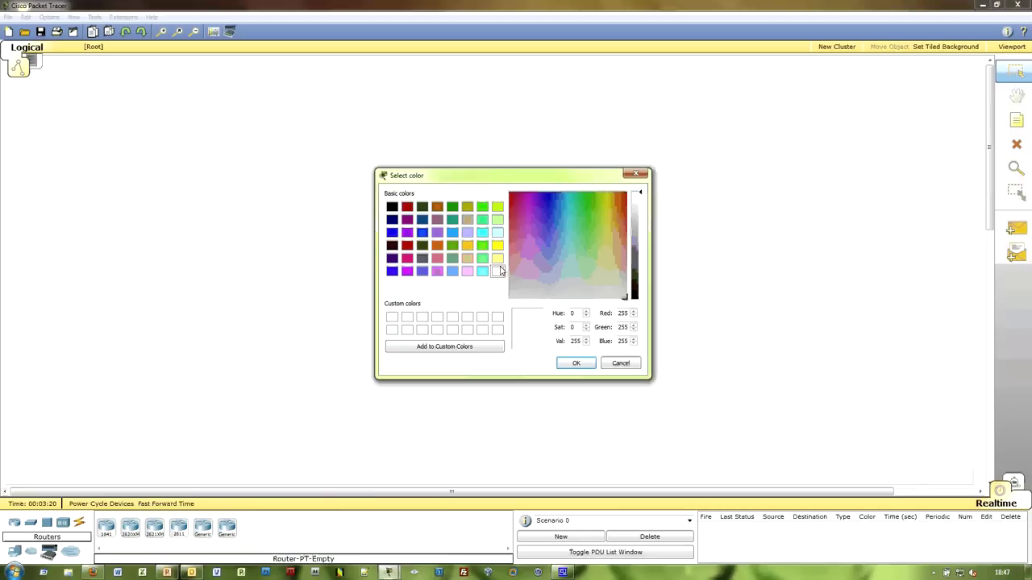
pyautogui.click(453, 245)
pyautogui.click(576, 363)
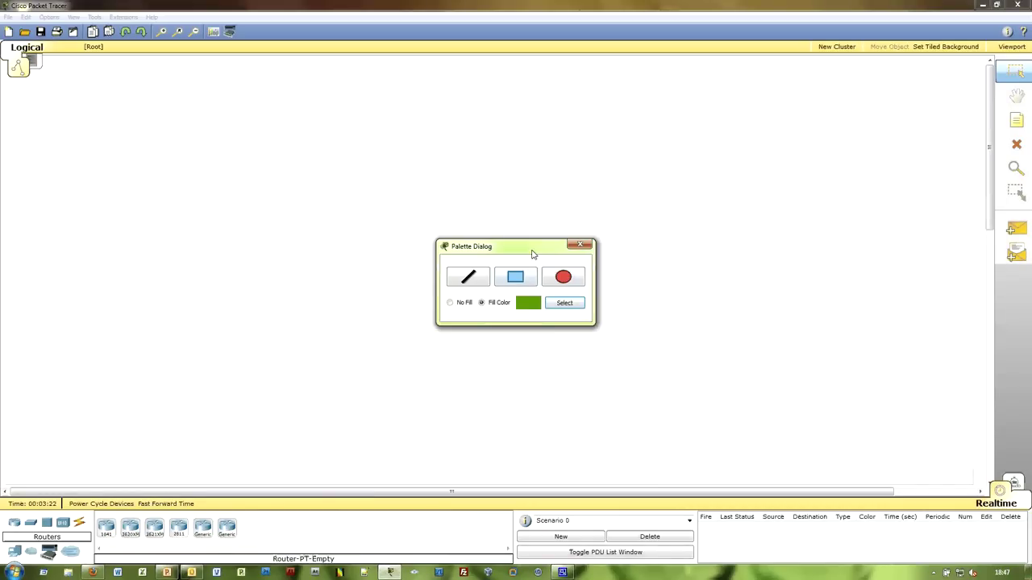
pyautogui.click(563, 279)
pyautogui.moveTo(516, 246); pyautogui.dragTo(691, 140)
pyautogui.moveTo(156, 164)
pyautogui.mouseDown()
pyautogui.moveTo(231, 212)
pyautogui.moveTo(216, 216)
pyautogui.moveTo(224, 223)
pyautogui.moveTo(196, 306)
pyautogui.mouseUp()
# Draw a second, larger ellipse beside the green one, filled with brown (red 170, green 85, blue 0).
pyautogui.click(721, 187)
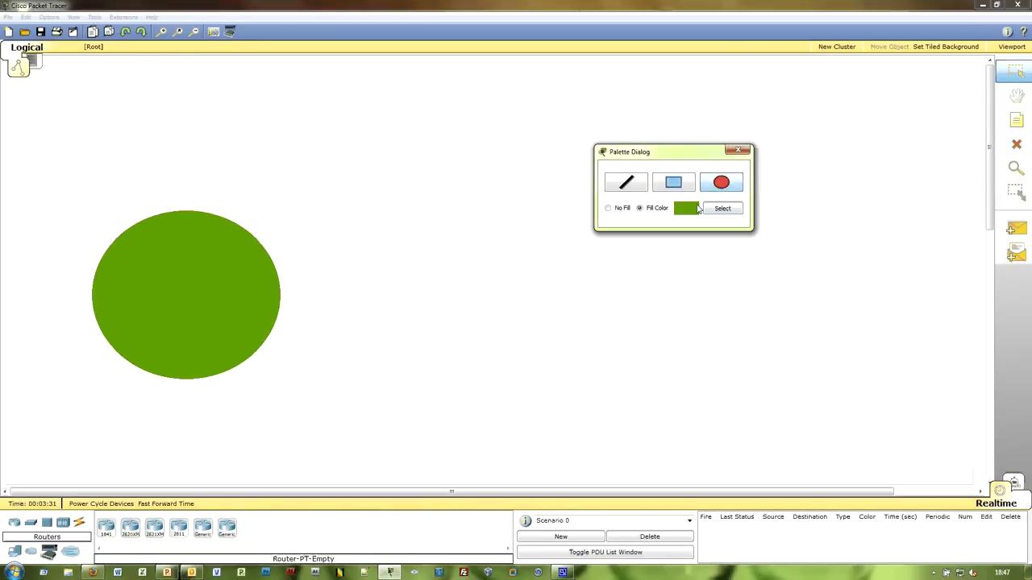
pyautogui.click(722, 208)
pyautogui.click(437, 206)
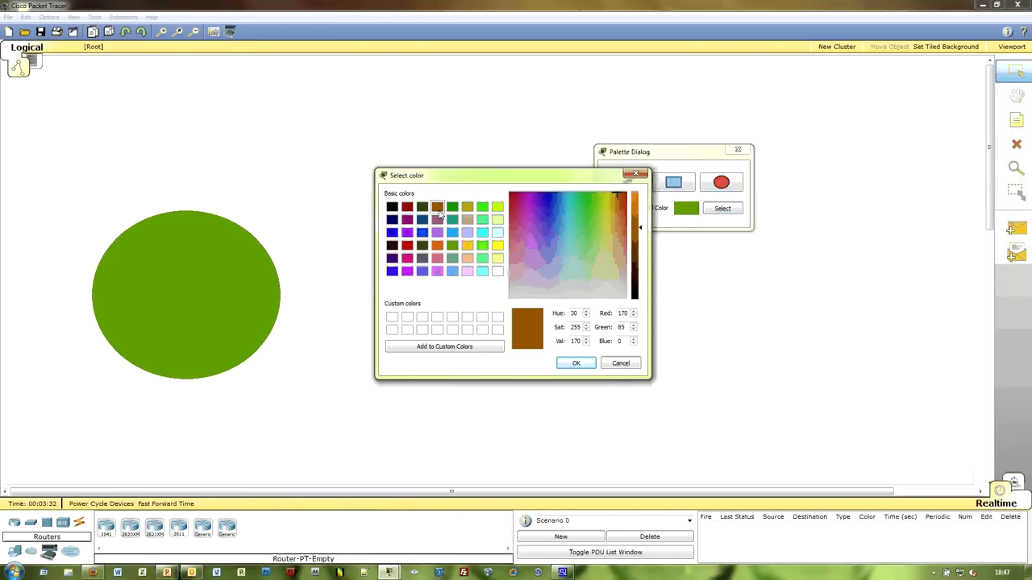
pyautogui.click(593, 364)
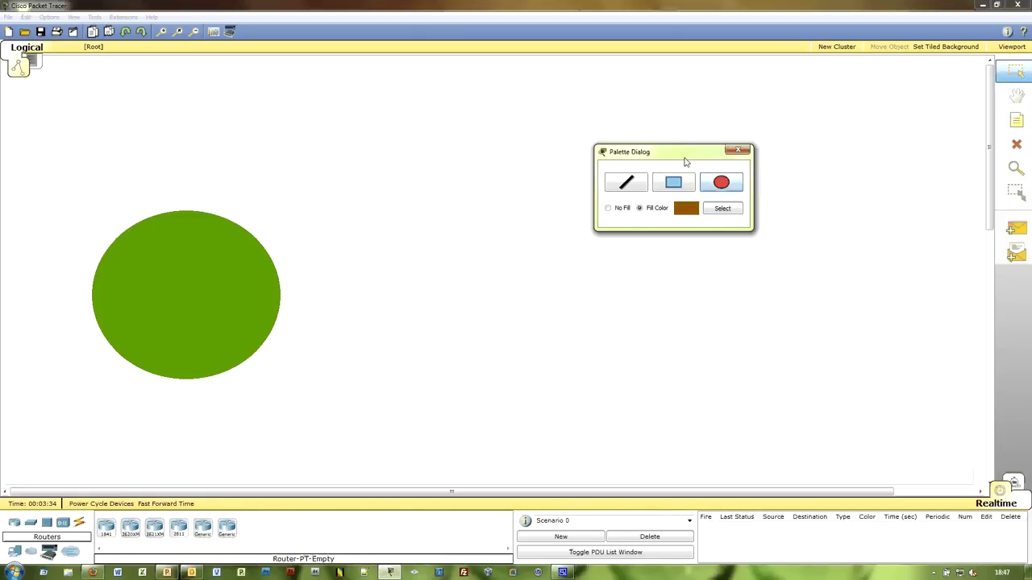
pyautogui.moveTo(686, 153); pyautogui.dragTo(800, 124)
pyautogui.moveTo(487, 168)
pyautogui.mouseDown()
pyautogui.moveTo(557, 226)
pyautogui.moveTo(503, 176)
pyautogui.moveTo(462, 250)
pyautogui.mouseUp()
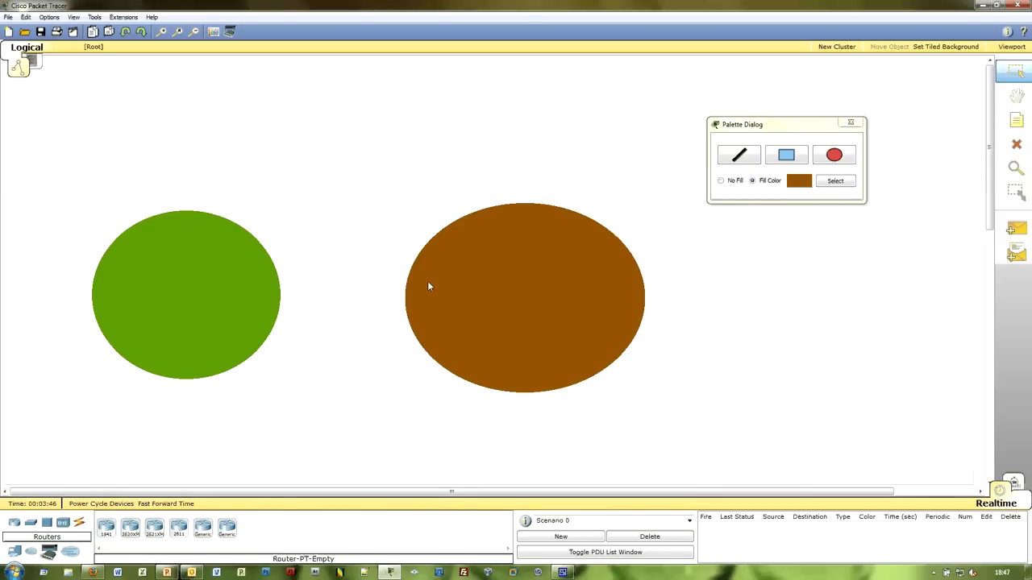
# Move the green and brown ellipses up and to the left, and close the drawing palette.
pyautogui.moveTo(187, 263); pyautogui.dragTo(190, 212)
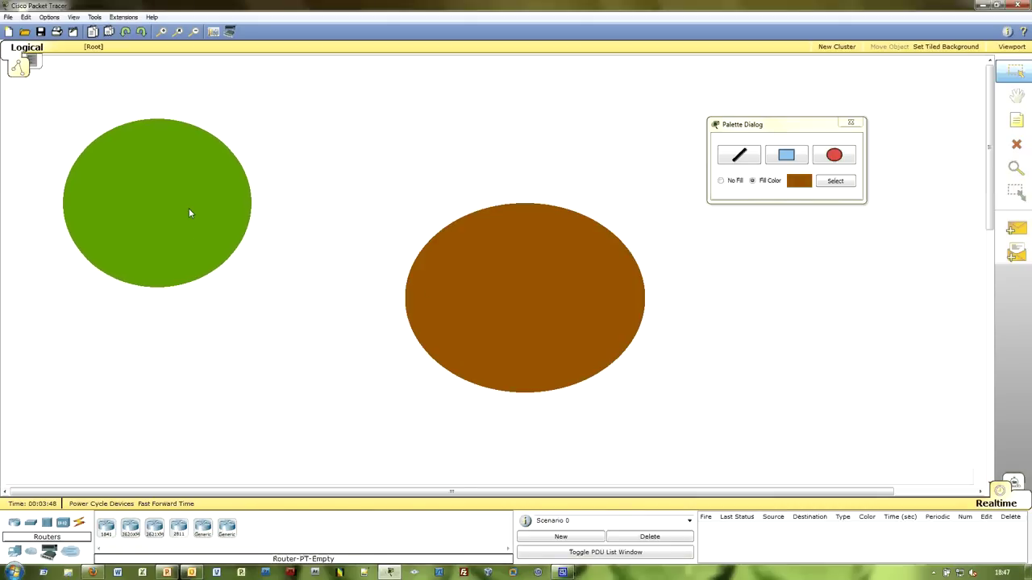
pyautogui.moveTo(495, 304)
pyautogui.mouseDown()
pyautogui.moveTo(389, 283)
pyautogui.moveTo(492, 276)
pyautogui.mouseUp()
pyautogui.click(850, 123)
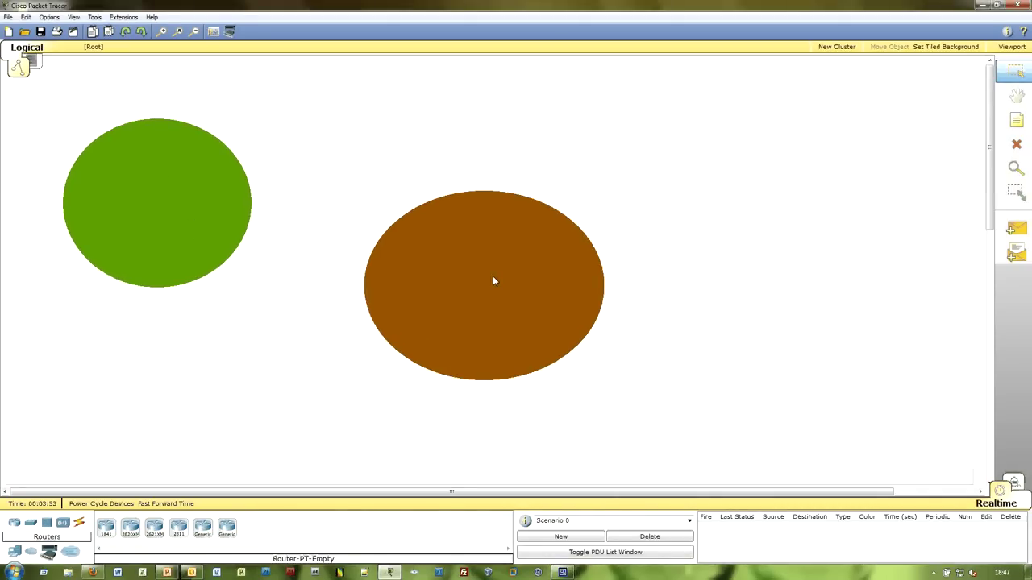
# Delete the brown ellipse and the green ellipse from the workspace.
pyautogui.press('Delete')
pyautogui.press('Return')
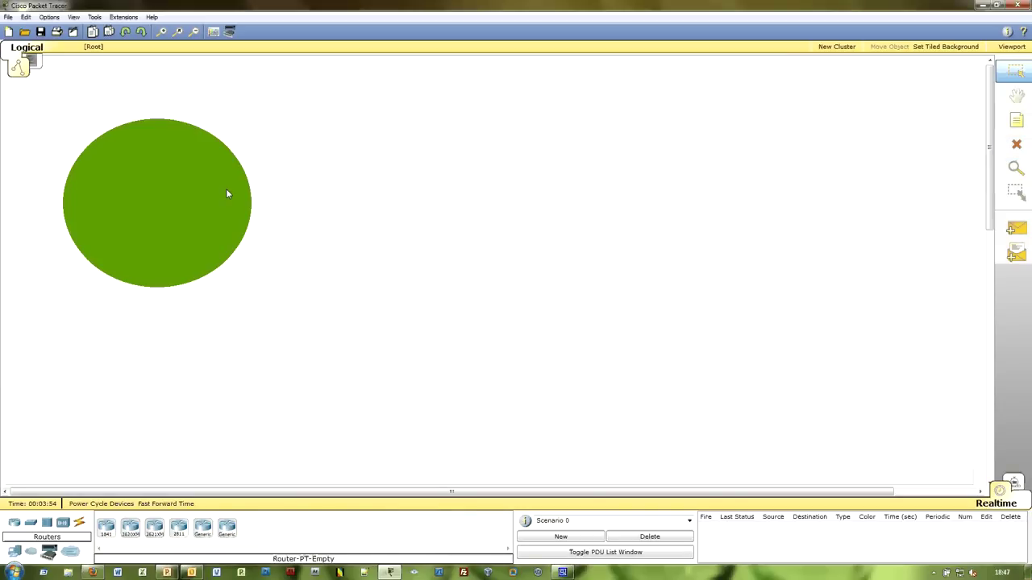
pyautogui.moveTo(226, 190); pyautogui.dragTo(314, 228)
pyautogui.press('Delete')
pyautogui.press('Return')
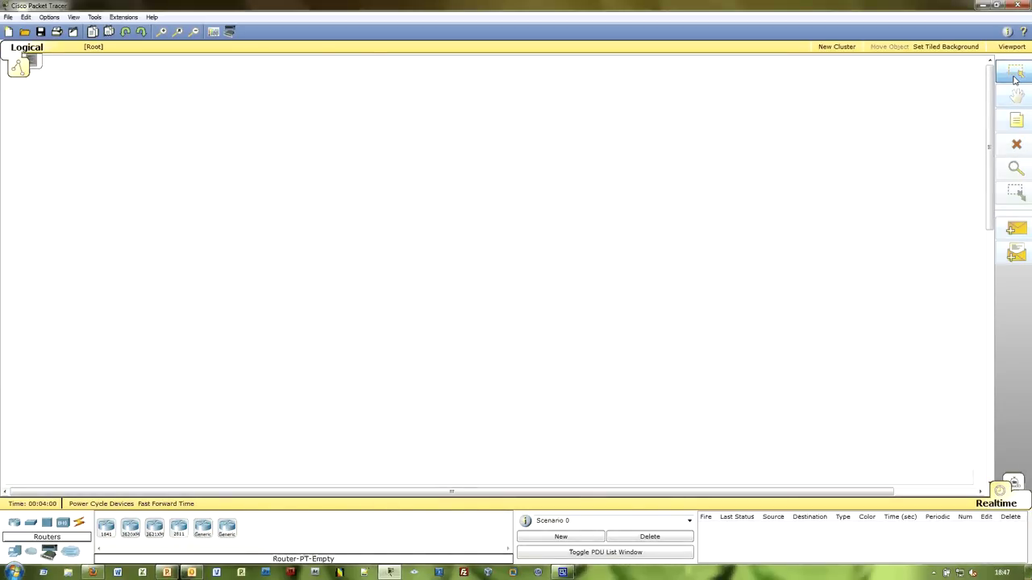
pyautogui.moveTo(387, 134); pyautogui.dragTo(728, 419)
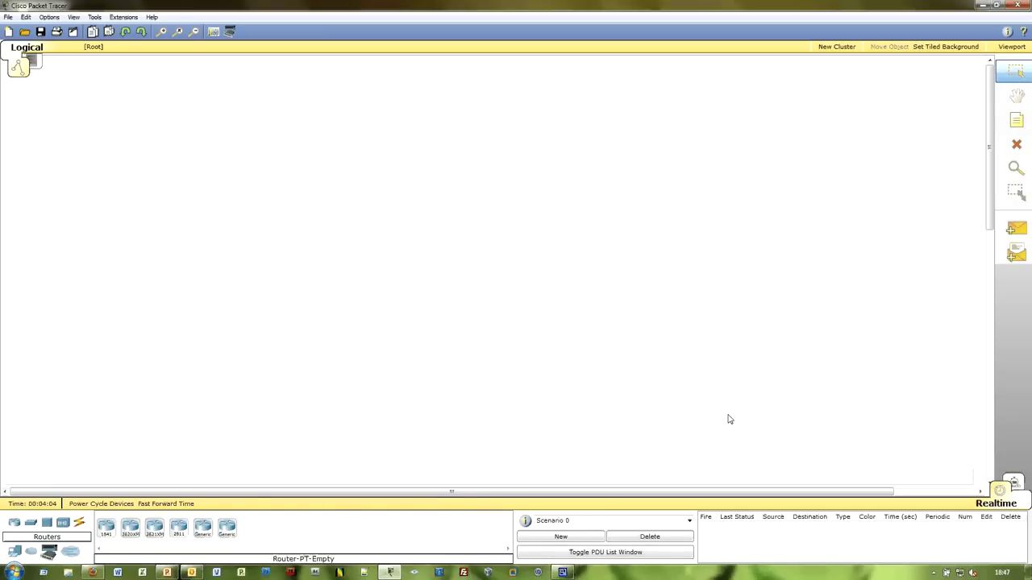
pyautogui.click(1015, 96)
pyautogui.scroll(-5, 502, 298)
pyautogui.moveTo(672, 274); pyautogui.dragTo(633, 417)
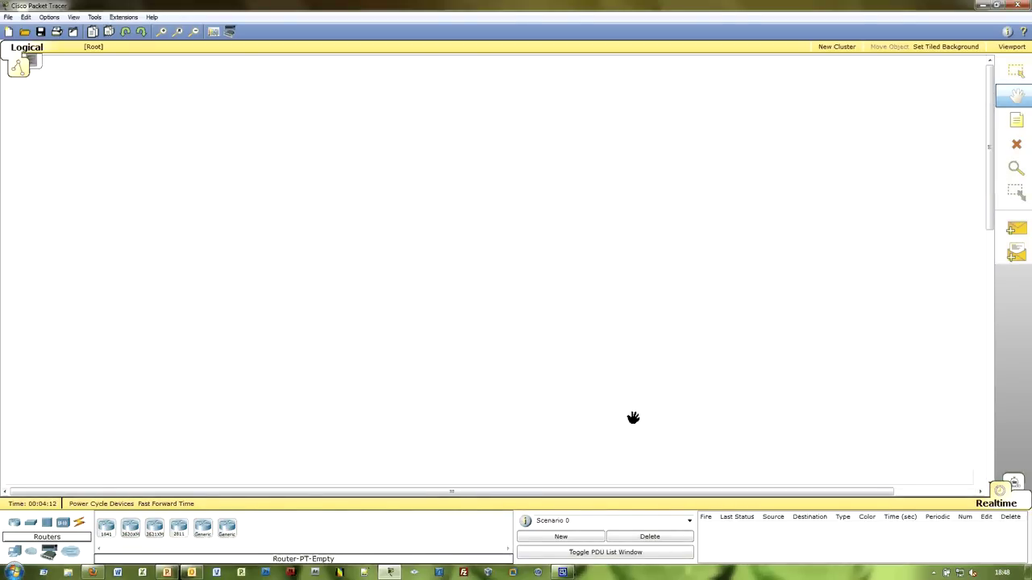
# Place a note reading "CONTENU" in the workspace and move it to the right.
pyautogui.click(1015, 124)
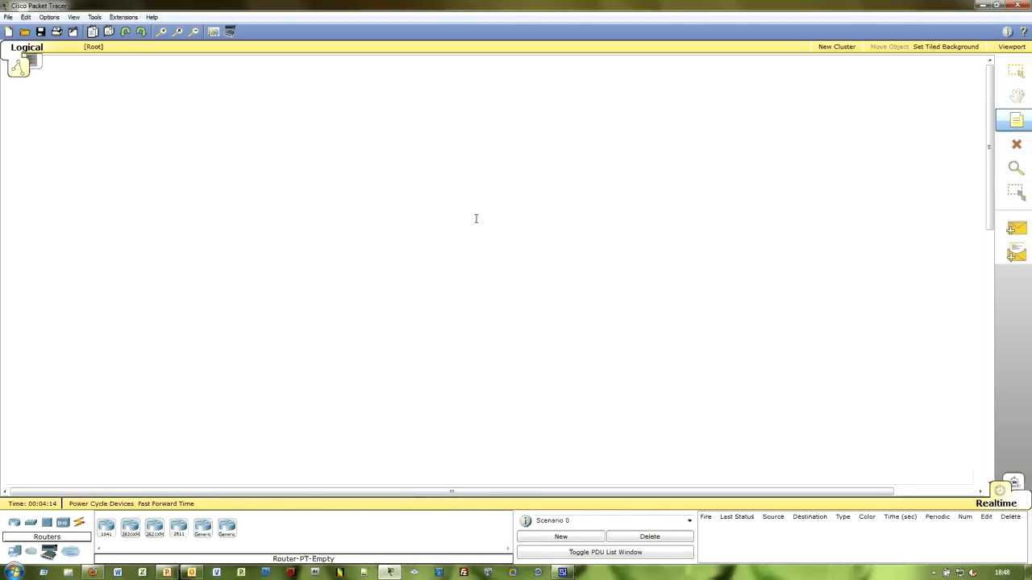
pyautogui.click(394, 188)
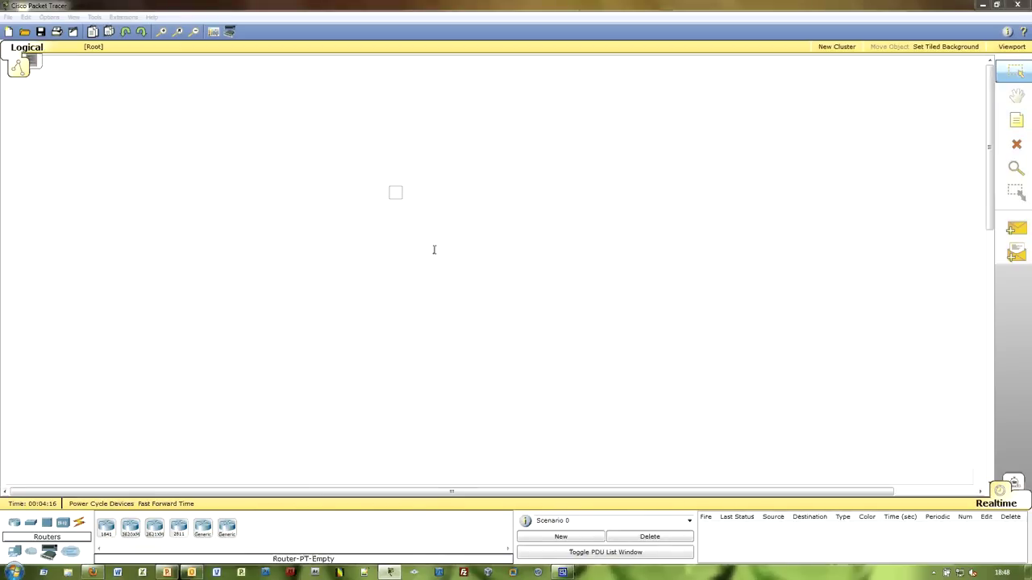
pyautogui.write('CONTENU')
pyautogui.click(433, 253)
pyautogui.moveTo(405, 196); pyautogui.dragTo(533, 202)
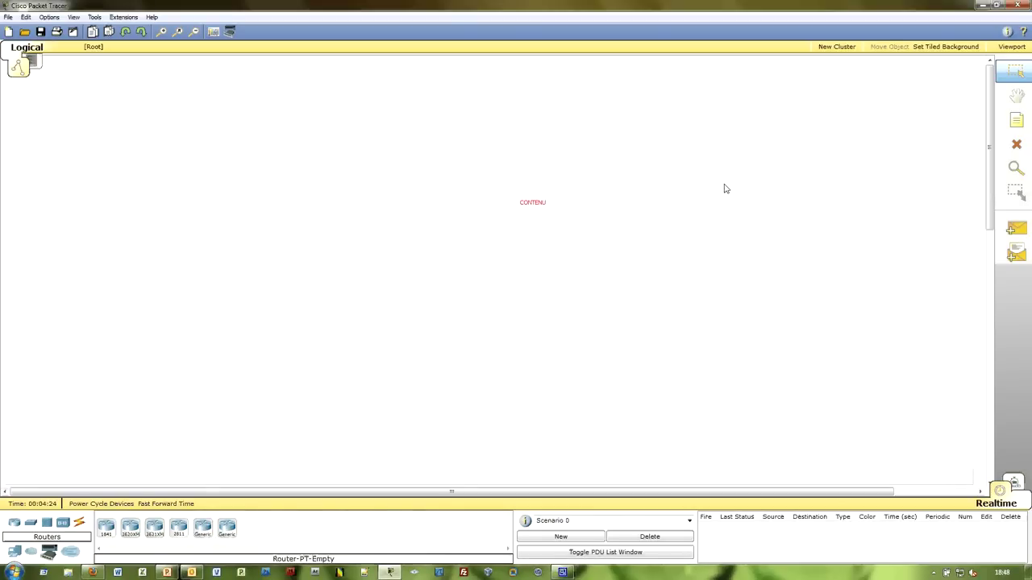
# Delete the CONTENU note from the workspace and return to the selection tool.
pyautogui.press('Delete')
pyautogui.press('Return')
pyautogui.click(1017, 146)
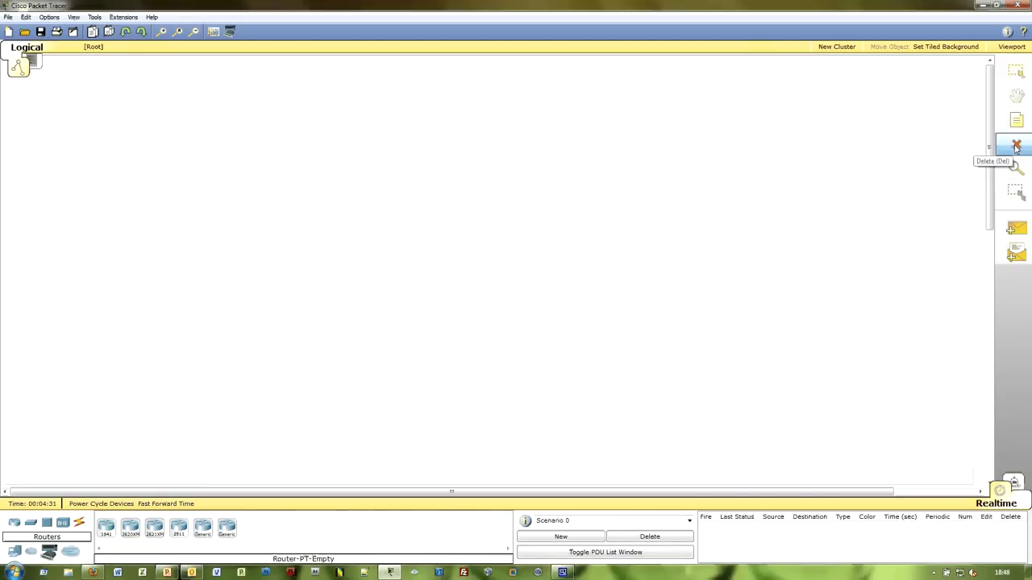
pyautogui.press('Escape')
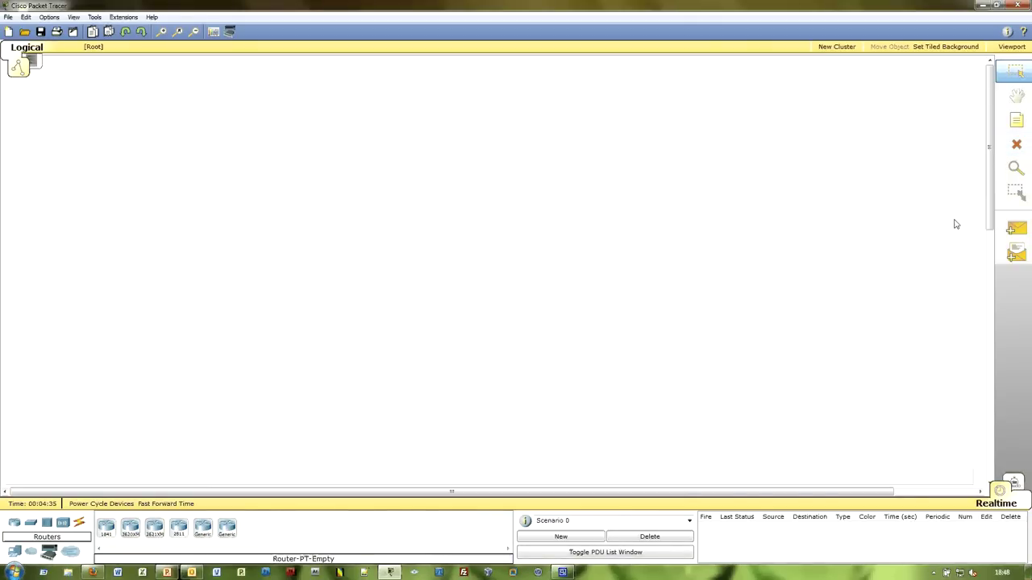
# Place an 1841 router in the middle of the workspace.
pyautogui.click(105, 528)
pyautogui.click(435, 244)
pyautogui.click(498, 247)
# Inspect the 1841 router to see which tables it offers, and dismiss the list without choosing one.
pyautogui.click(1015, 168)
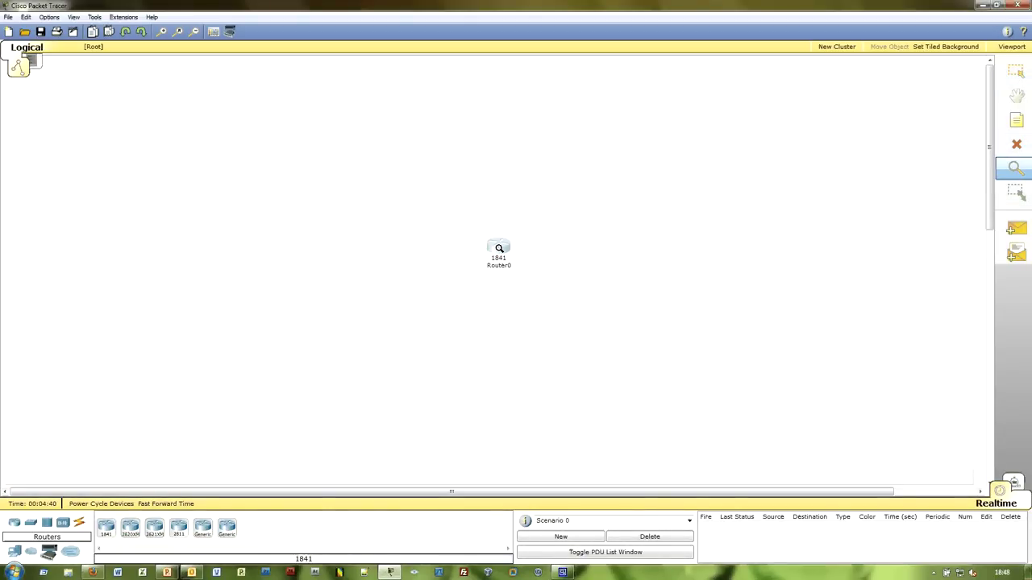
pyautogui.click(498, 248)
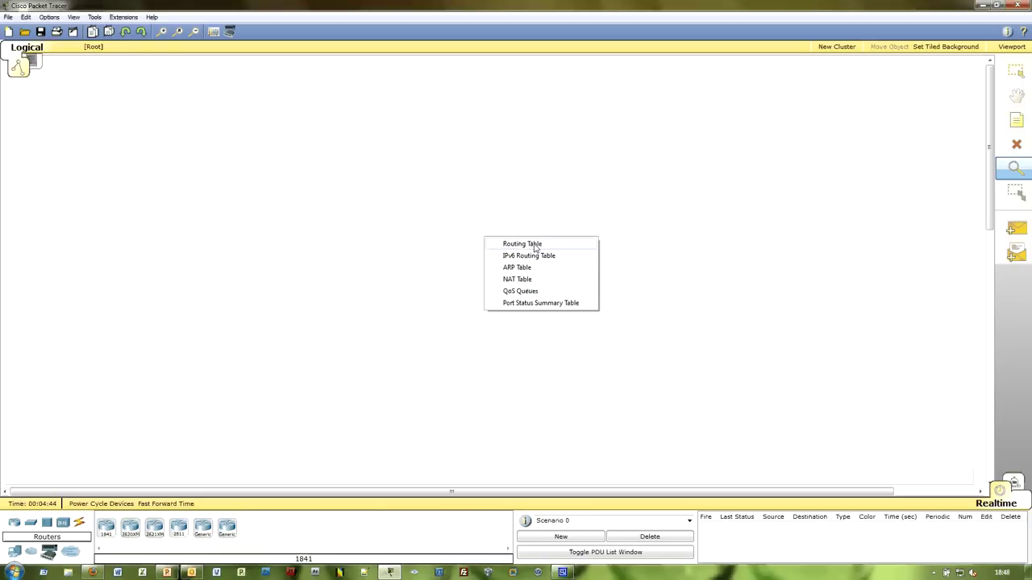
pyautogui.click(602, 157)
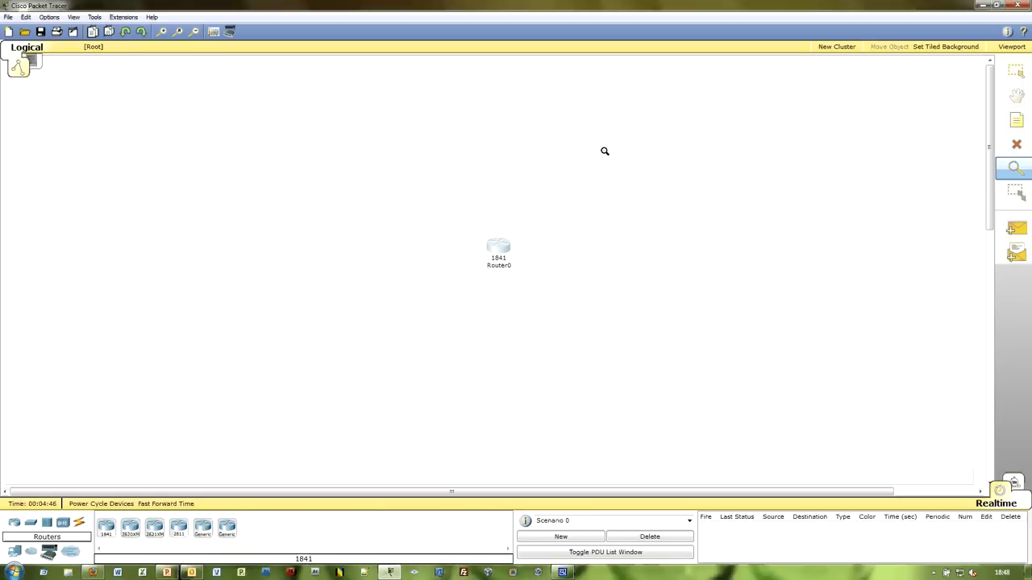
# Delete the 1841 router from the workspace.
pyautogui.click(1017, 75)
pyautogui.click(1014, 148)
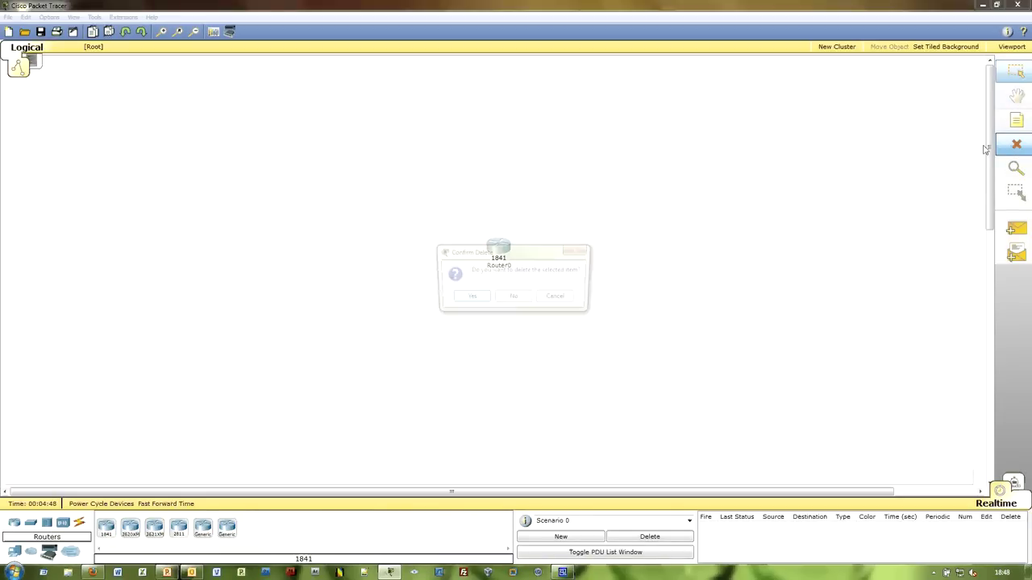
pyautogui.click(470, 297)
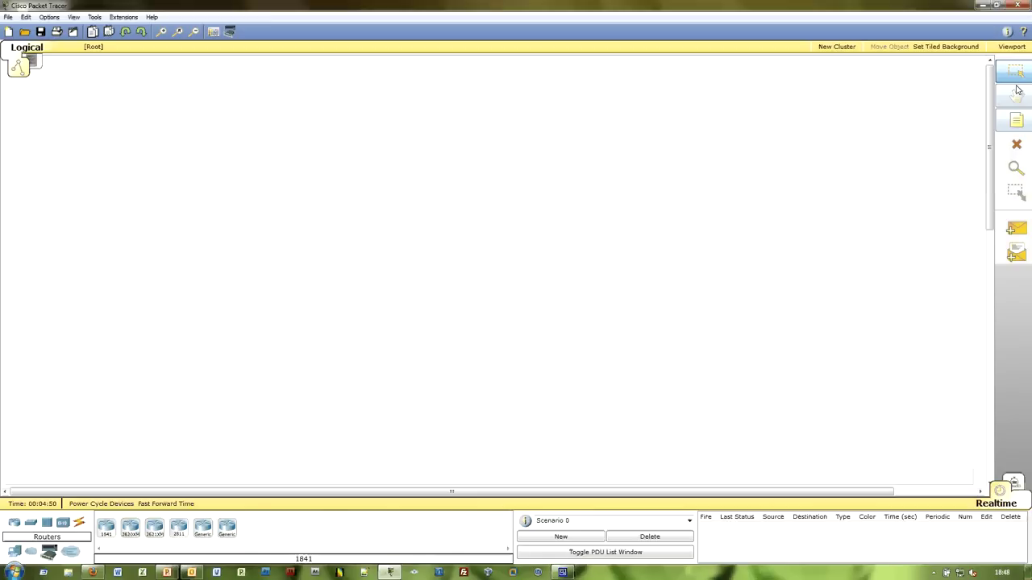
pyautogui.click(1016, 194)
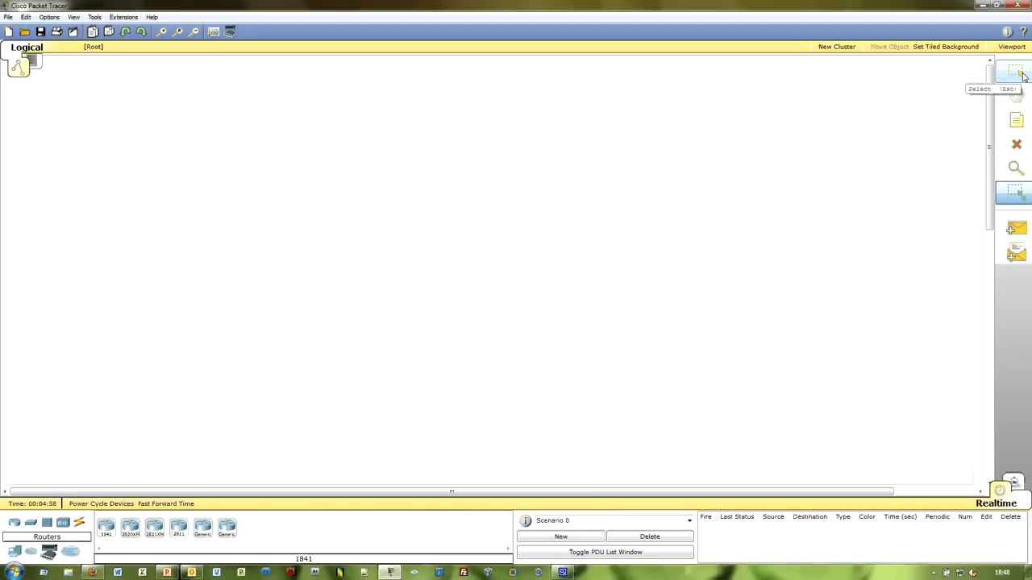
pyautogui.click(1014, 197)
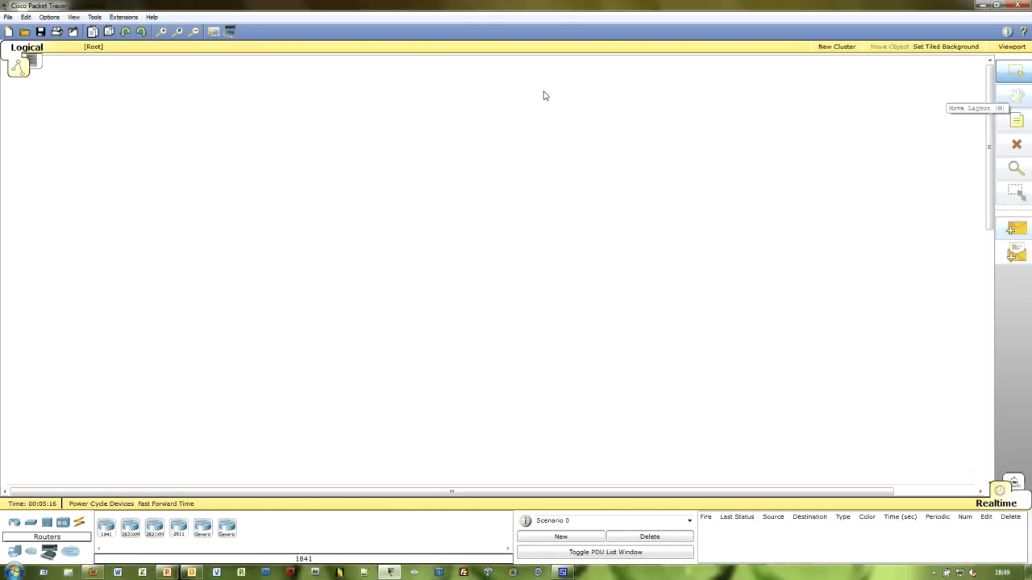
pyautogui.click(15, 525)
pyautogui.click(31, 524)
pyautogui.click(63, 524)
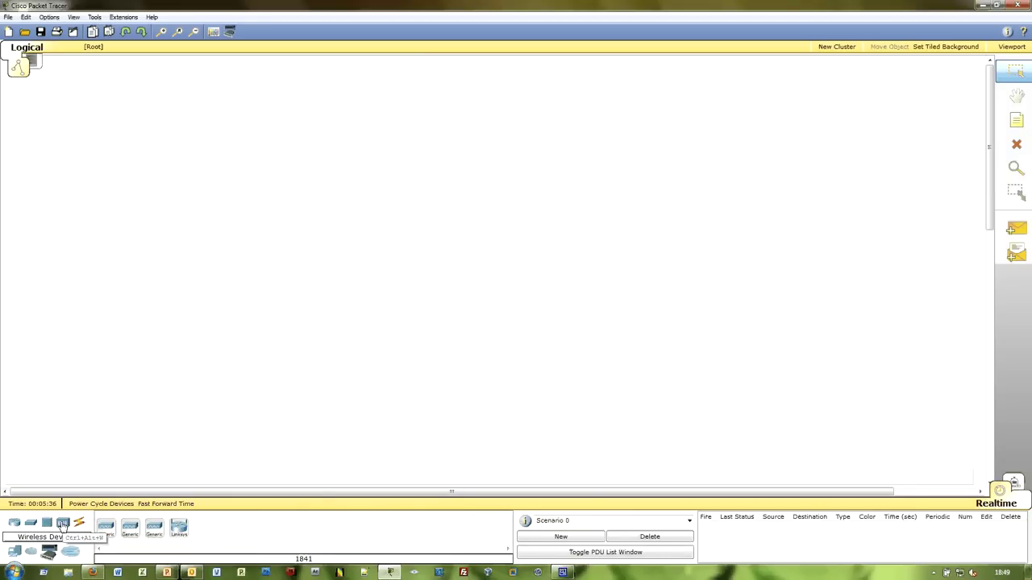
# Place a generic PC, a generic laptop and a generic server on the left side of the workspace.
pyautogui.click(12, 553)
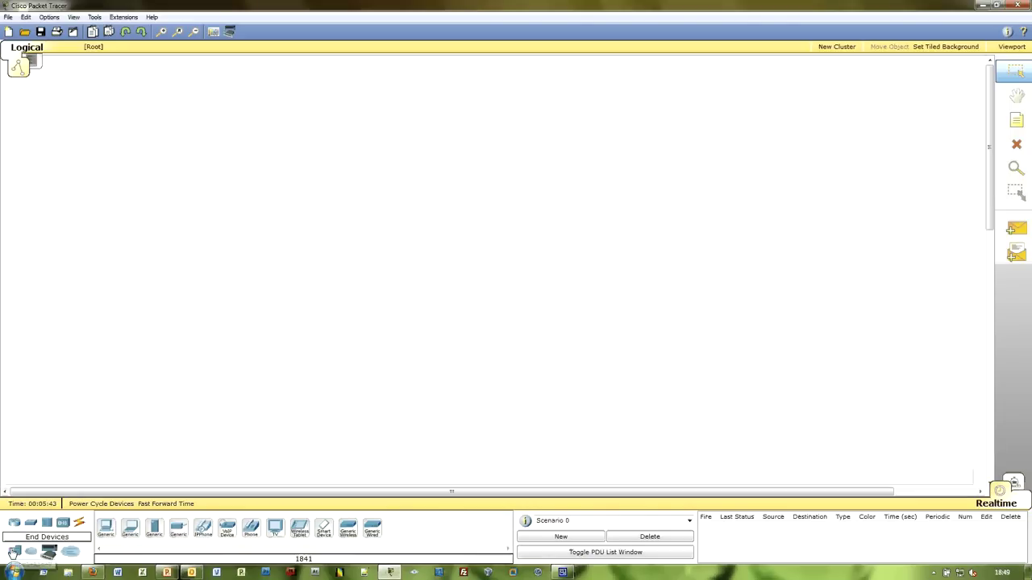
pyautogui.moveTo(109, 525); pyautogui.dragTo(203, 331)
pyautogui.click(130, 525)
pyautogui.click(139, 317)
pyautogui.click(154, 528)
pyautogui.click(151, 225)
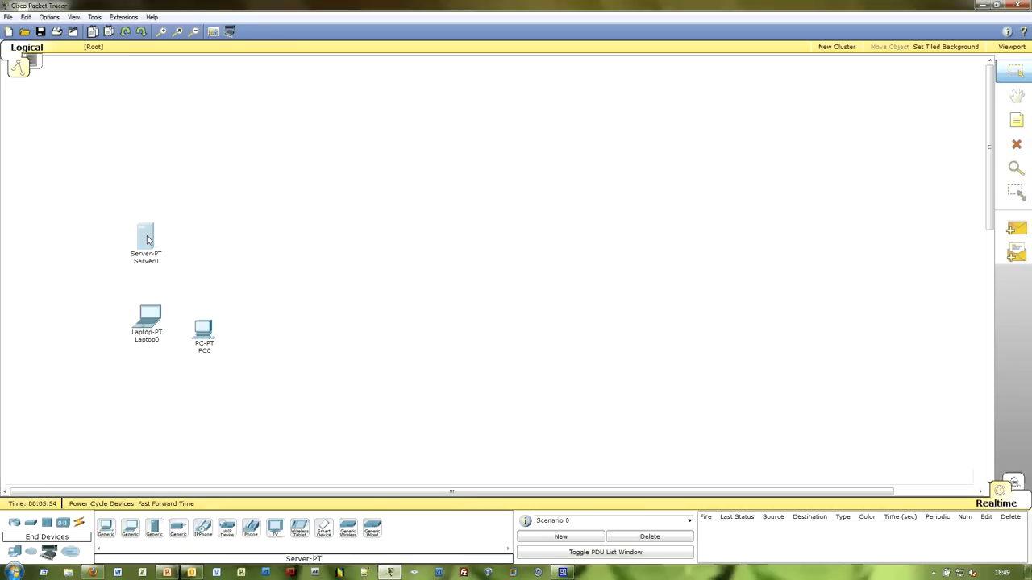
# Look through the server's configuration, including its list of services and the EMAIL service settings, and close its window.
pyautogui.click(146, 236)
pyautogui.moveTo(261, 59); pyautogui.dragTo(525, 67)
pyautogui.click(381, 82)
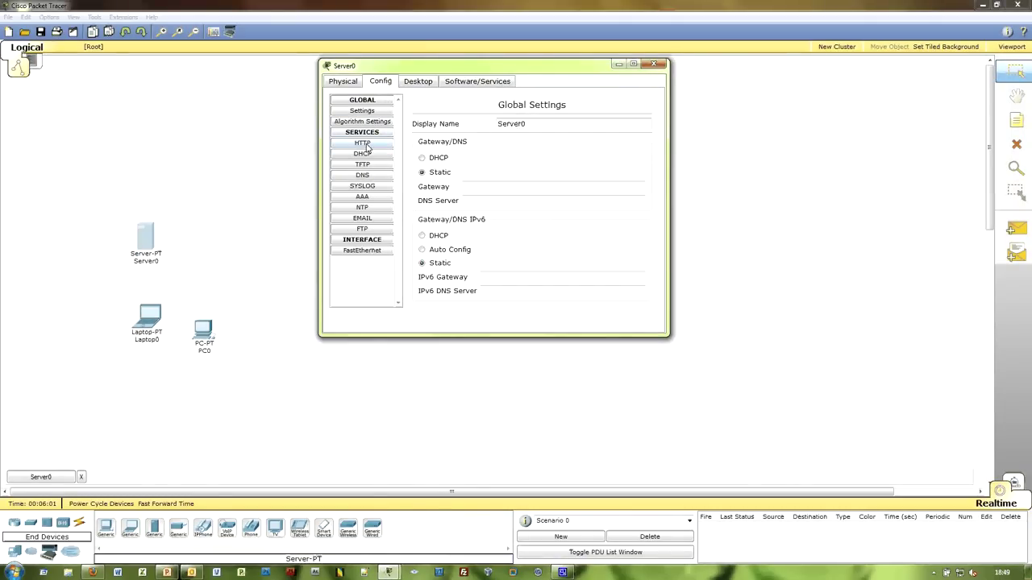
pyautogui.click(363, 221)
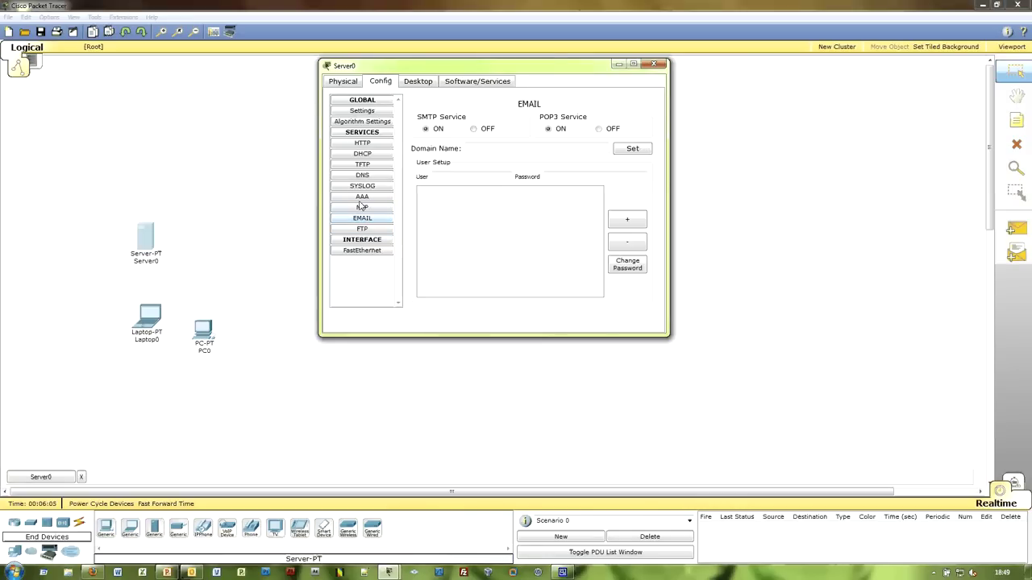
pyautogui.click(653, 64)
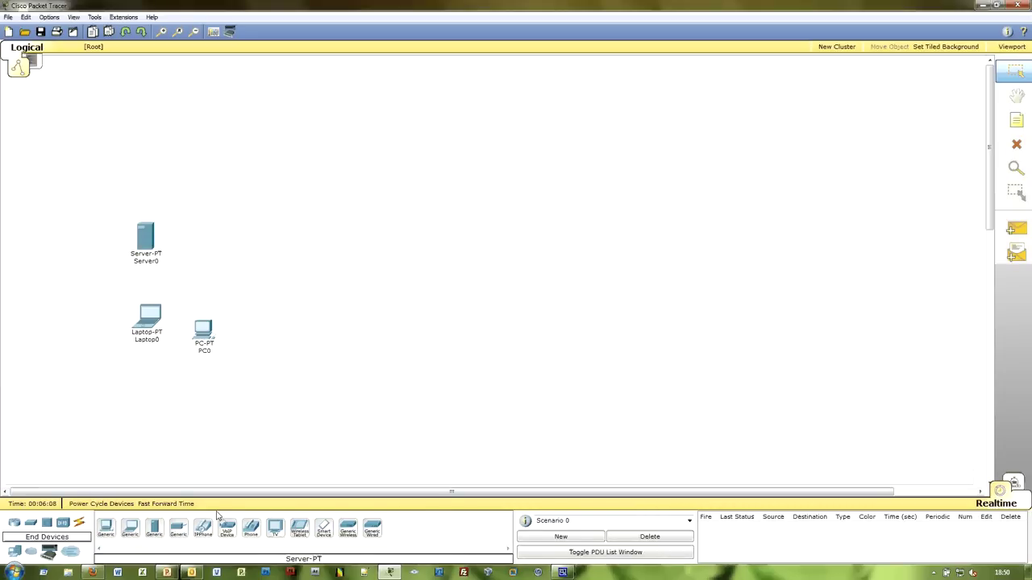
# Place an IP phone, a TV and a wireless tablet in the middle of the workspace.
pyautogui.click(204, 535)
pyautogui.click(516, 332)
pyautogui.click(275, 528)
pyautogui.click(454, 375)
pyautogui.click(299, 529)
pyautogui.click(608, 341)
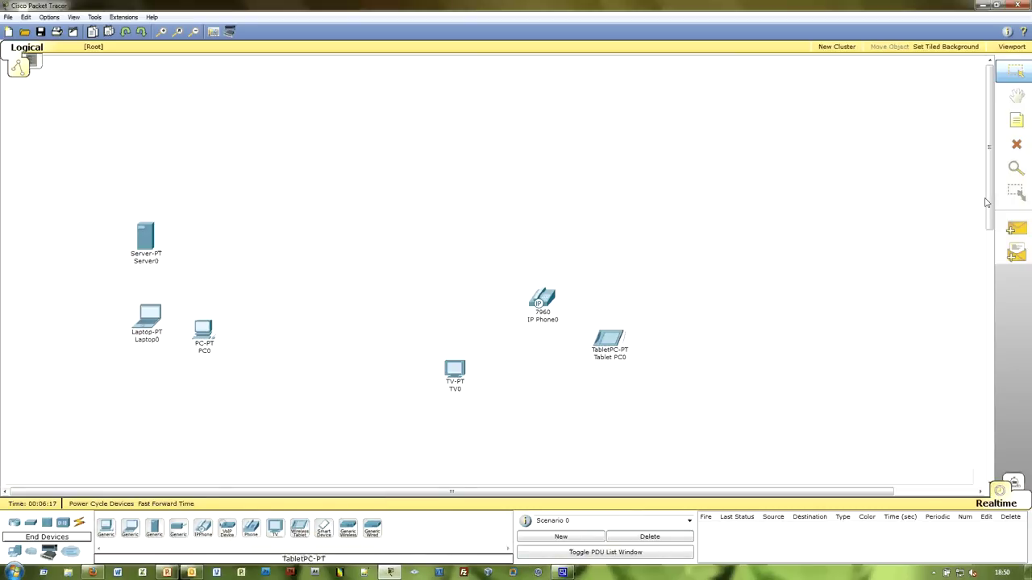
# Delete the tablet, the IP phone and the TV from the workspace.
pyautogui.click(1015, 144)
pyautogui.click(610, 339)
pyautogui.click(1016, 144)
pyautogui.click(541, 300)
pyautogui.click(1016, 143)
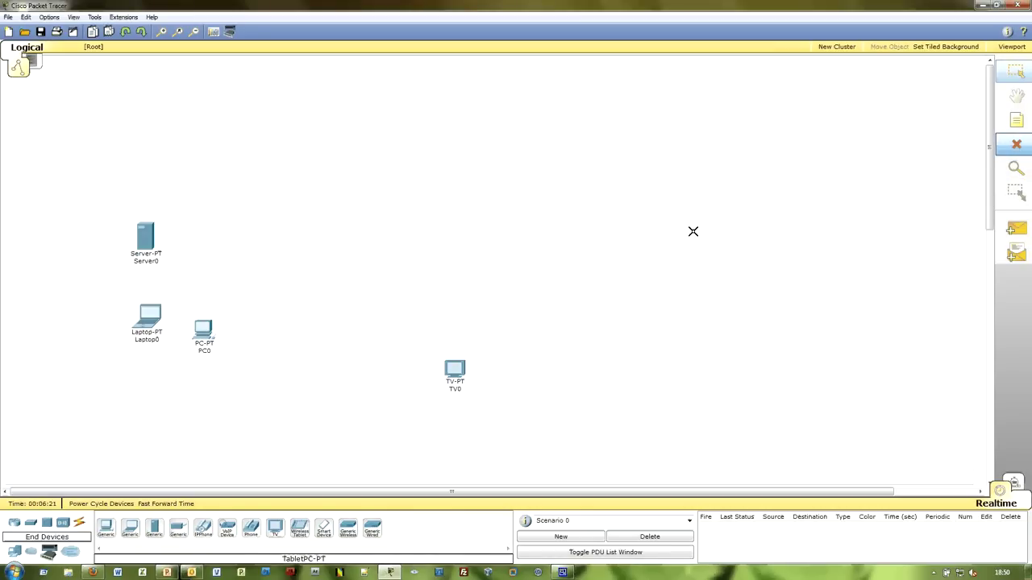
pyautogui.click(455, 371)
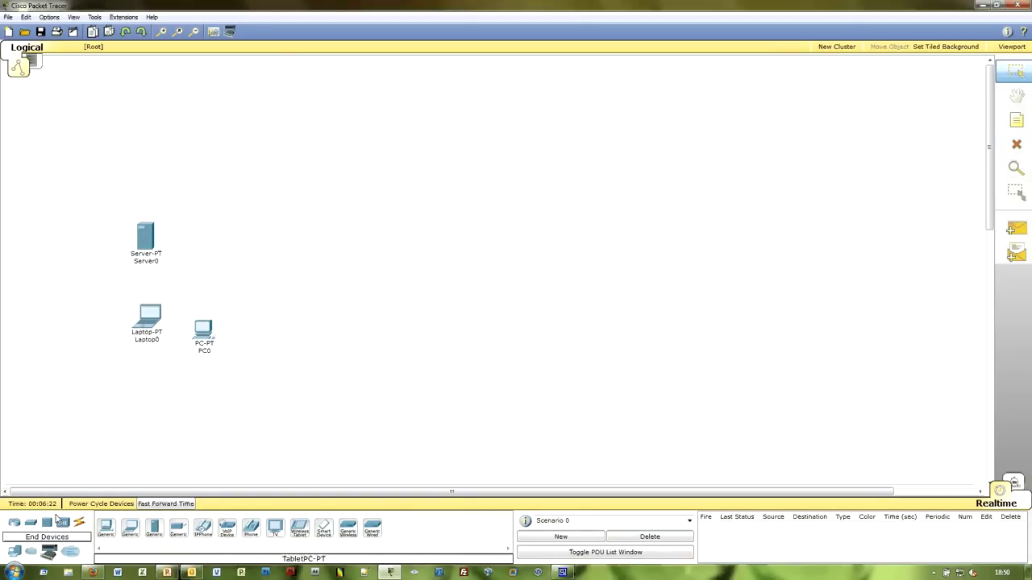
# Place a generic Cloud-PT from the WAN Emulation devices in the workspace and delete it again.
pyautogui.click(50, 550)
pyautogui.click(106, 528)
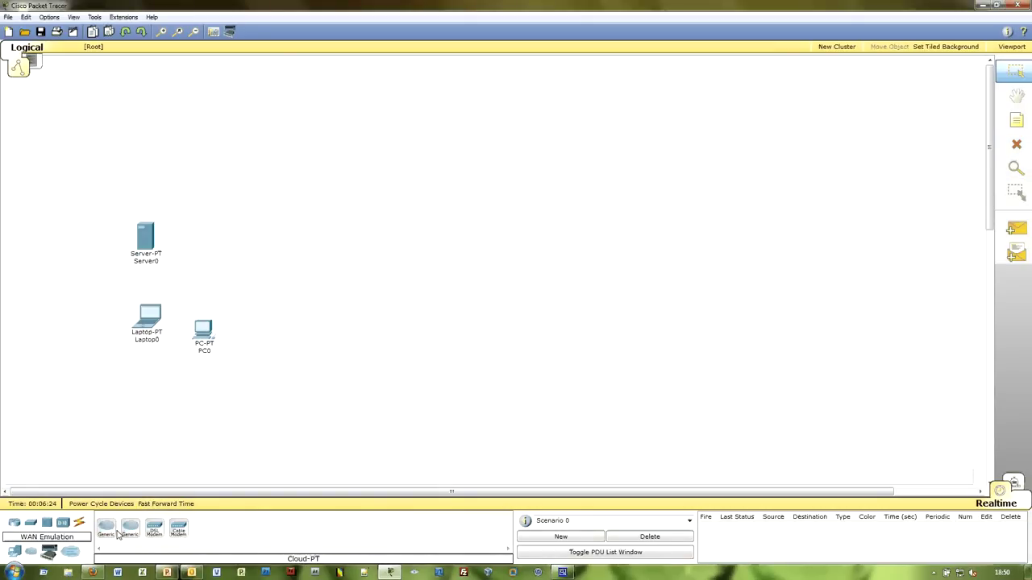
pyautogui.click(471, 211)
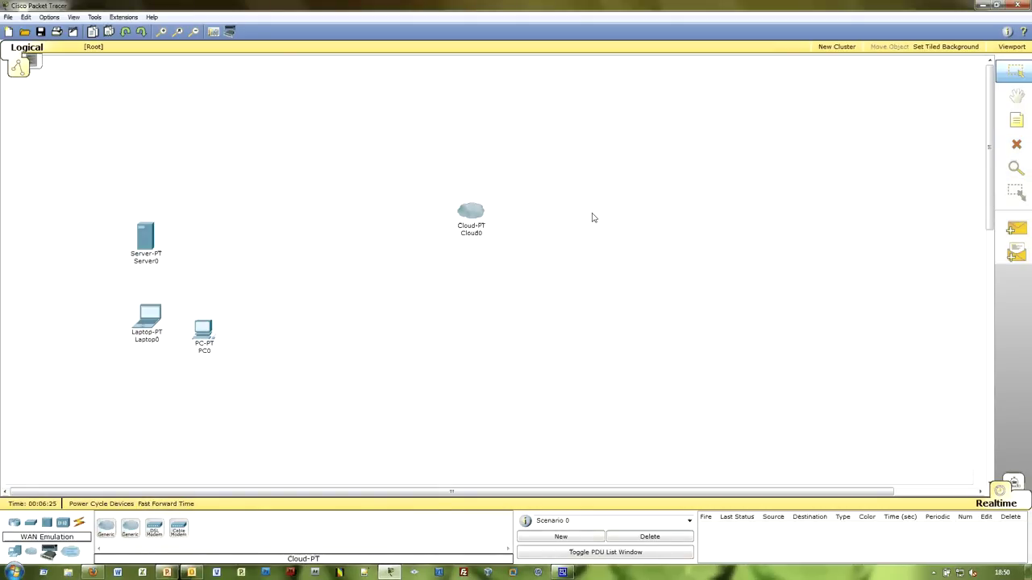
pyautogui.click(1018, 147)
pyautogui.click(471, 212)
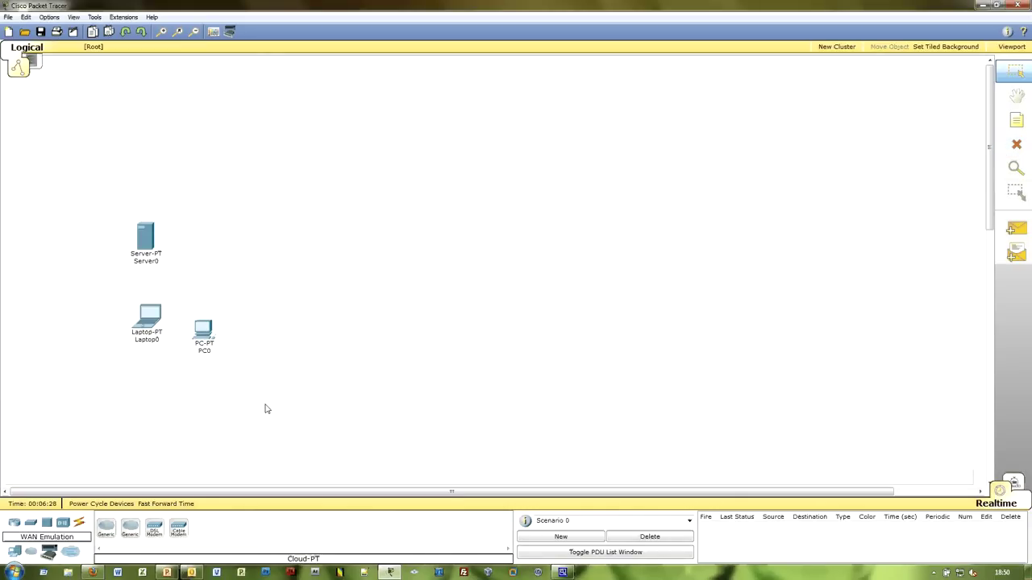
# Browse the custom device and Multiuser Connection categories, and place an 1841 router in the upper middle of the workspace.
pyautogui.click(52, 553)
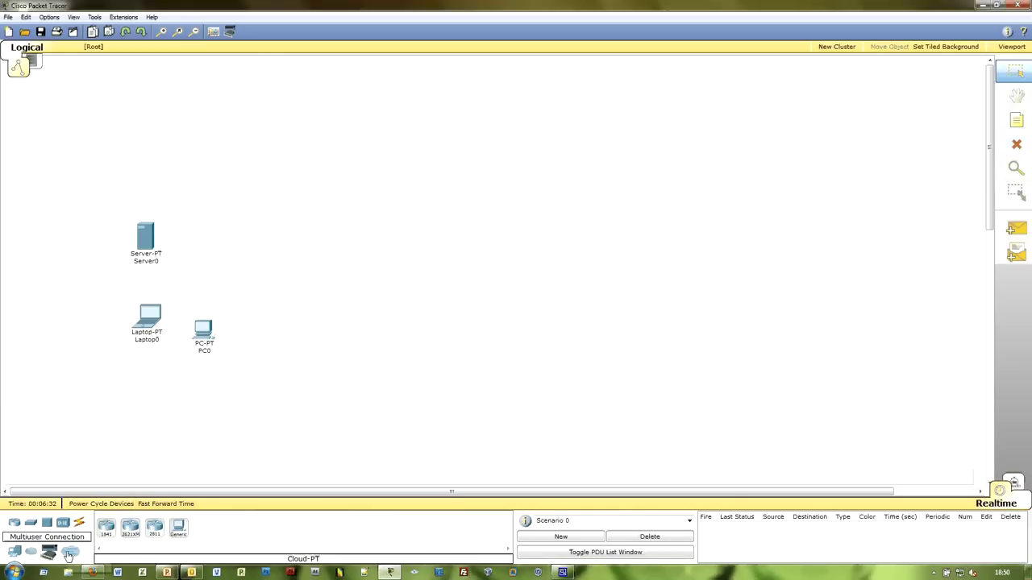
pyautogui.click(70, 553)
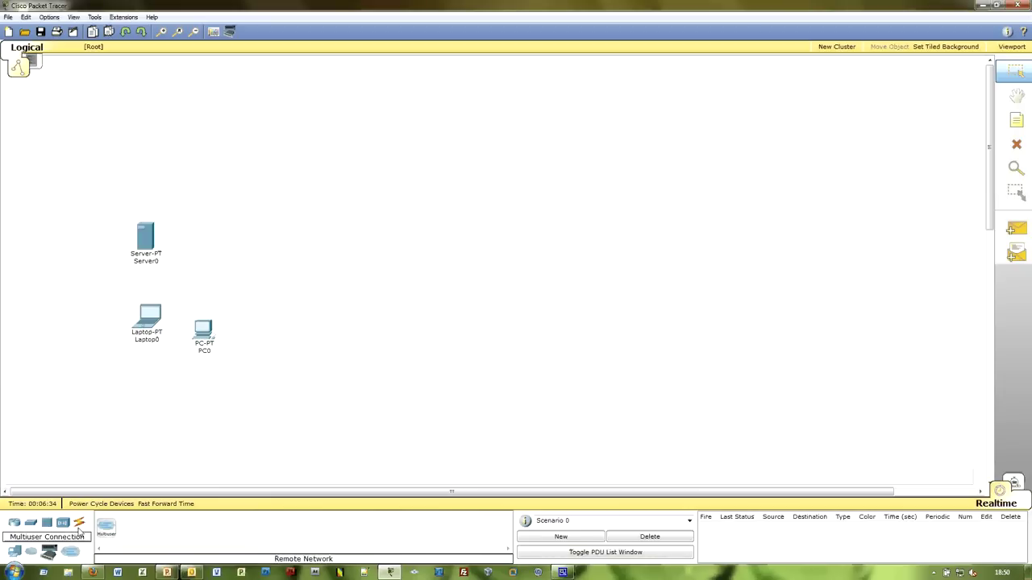
pyautogui.click(15, 522)
pyautogui.click(106, 526)
pyautogui.click(465, 186)
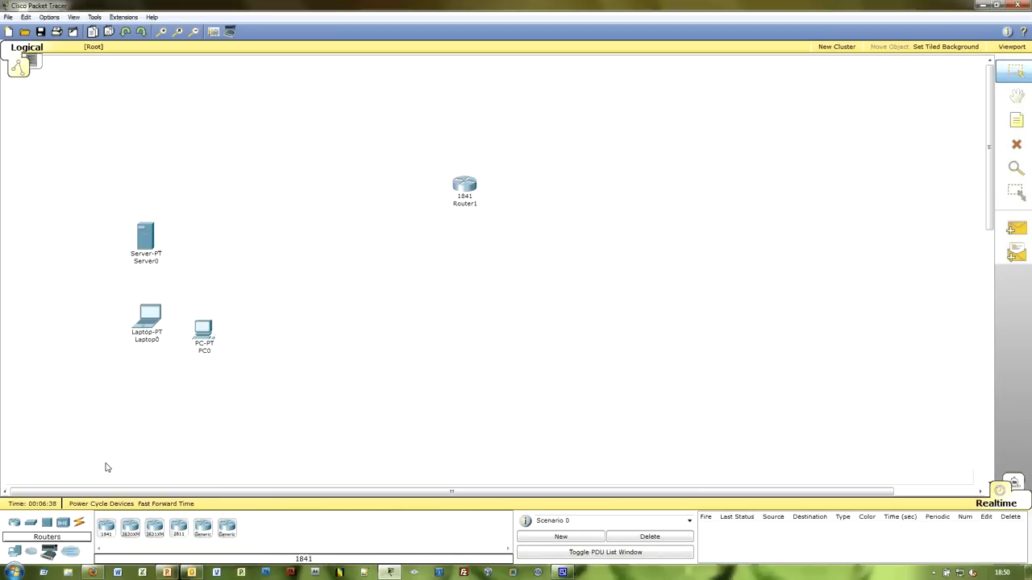
# Place a 2950-24 switch and move it between the end devices and the router.
pyautogui.click(31, 522)
pyautogui.click(106, 527)
pyautogui.click(233, 325)
pyautogui.moveTo(234, 328); pyautogui.dragTo(326, 256)
# Rearrange the server, PC and laptop in an arc on the side of the switch opposite the router.
pyautogui.moveTo(146, 235); pyautogui.dragTo(211, 189)
pyautogui.moveTo(204, 331); pyautogui.dragTo(239, 361)
pyautogui.moveTo(148, 317); pyautogui.dragTo(206, 288)
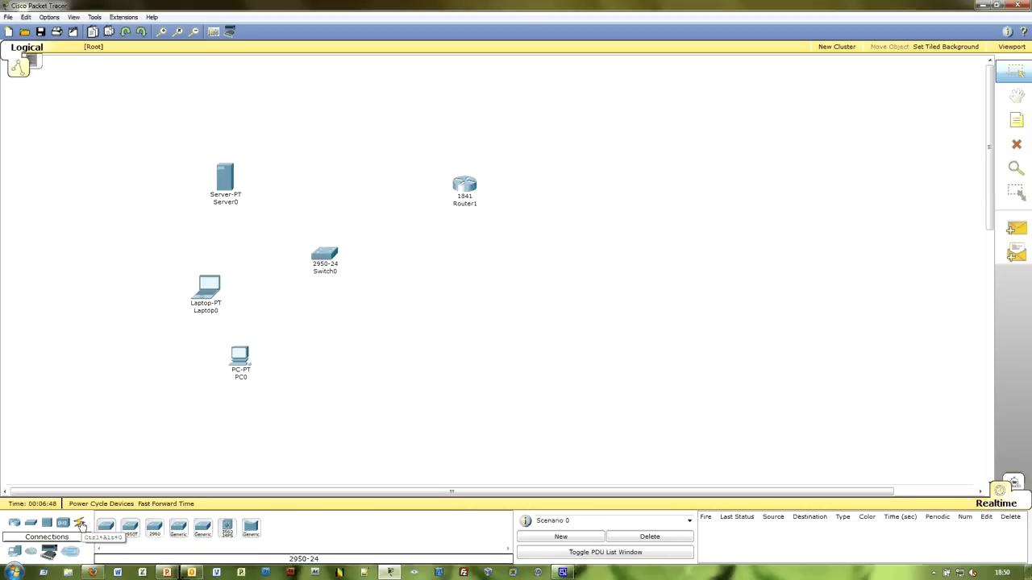
# Connect the PC to port Fa0/1 of the switch with a Copper Straight-Through cable.
pyautogui.click(81, 525)
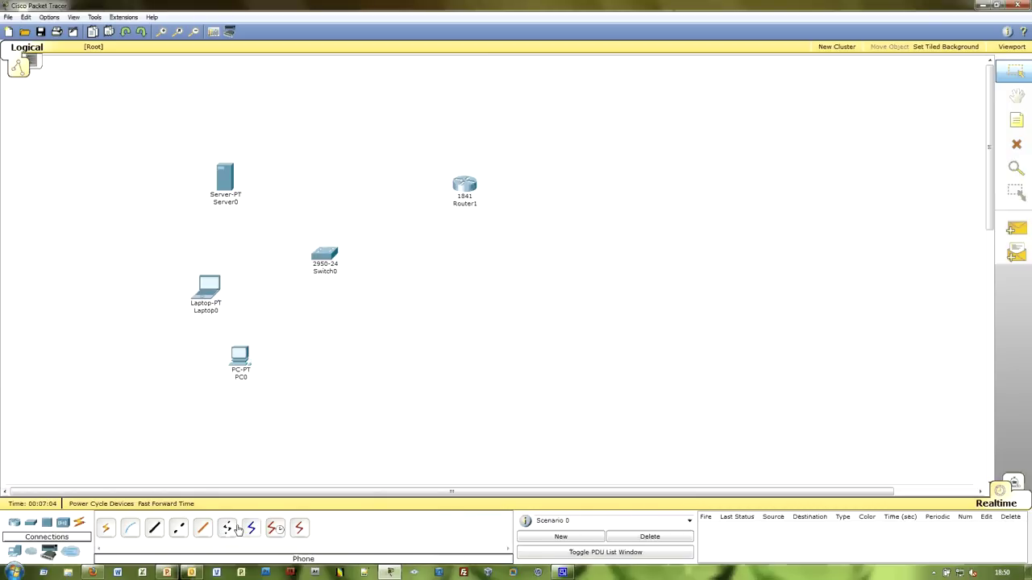
pyautogui.click(300, 532)
pyautogui.click(154, 528)
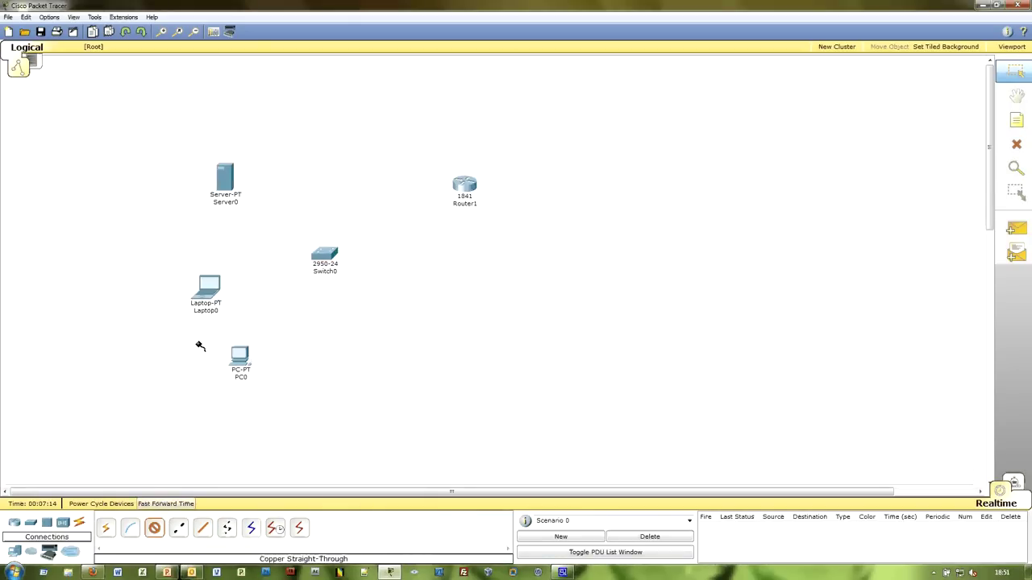
pyautogui.click(240, 357)
pyautogui.click(264, 365)
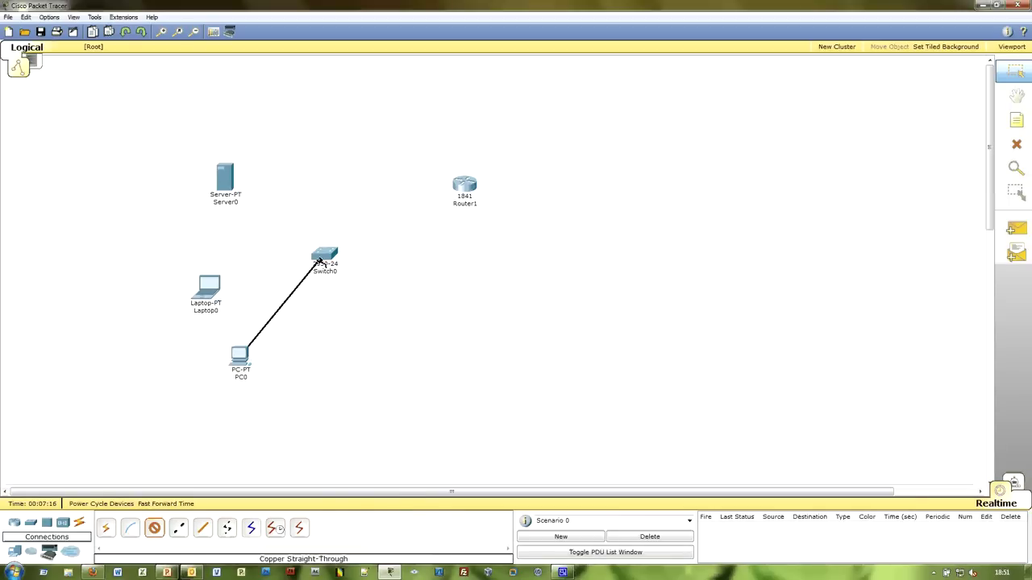
pyautogui.click(324, 258)
pyautogui.click(370, 267)
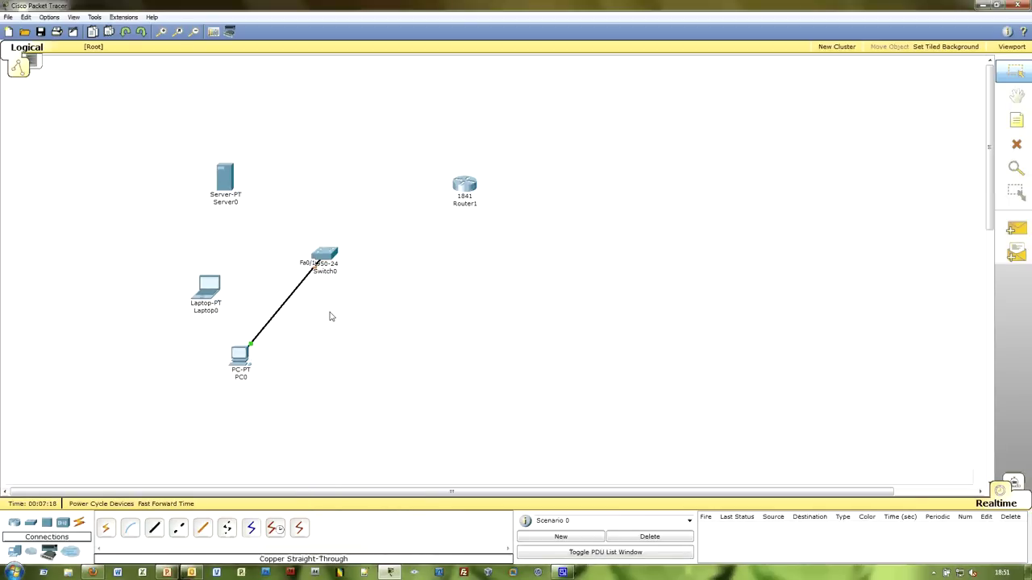
# Connect the router's FastEthernet0/0 port to port Fa0/2 of the switch with a Copper Straight-Through cable.
pyautogui.click(155, 532)
pyautogui.click(466, 186)
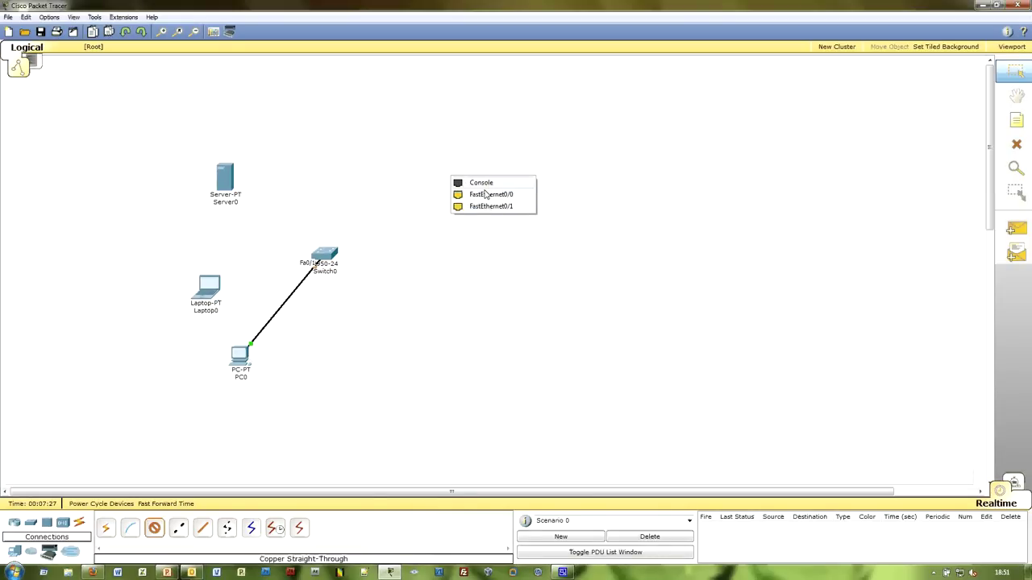
pyautogui.click(485, 195)
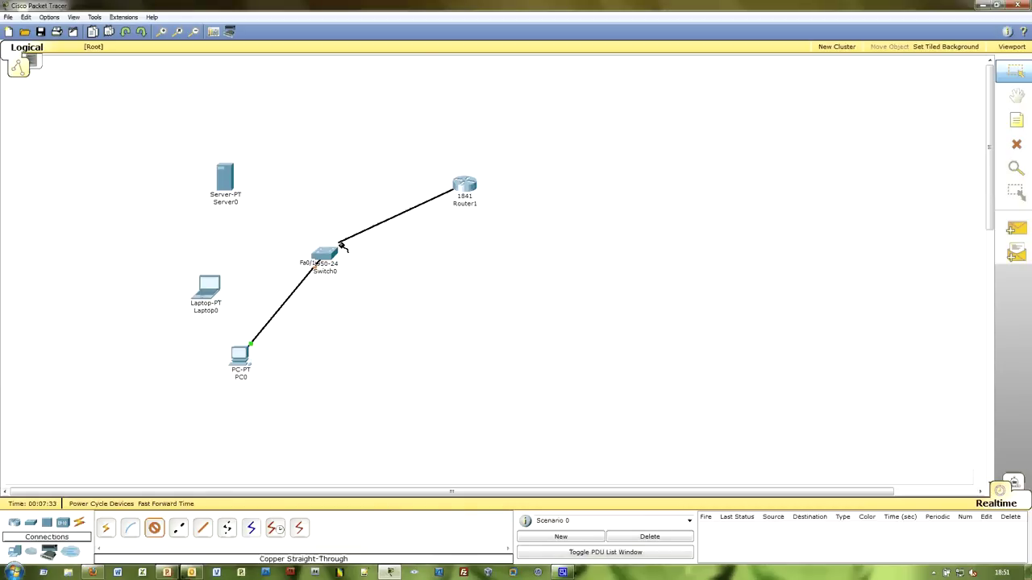
pyautogui.click(337, 251)
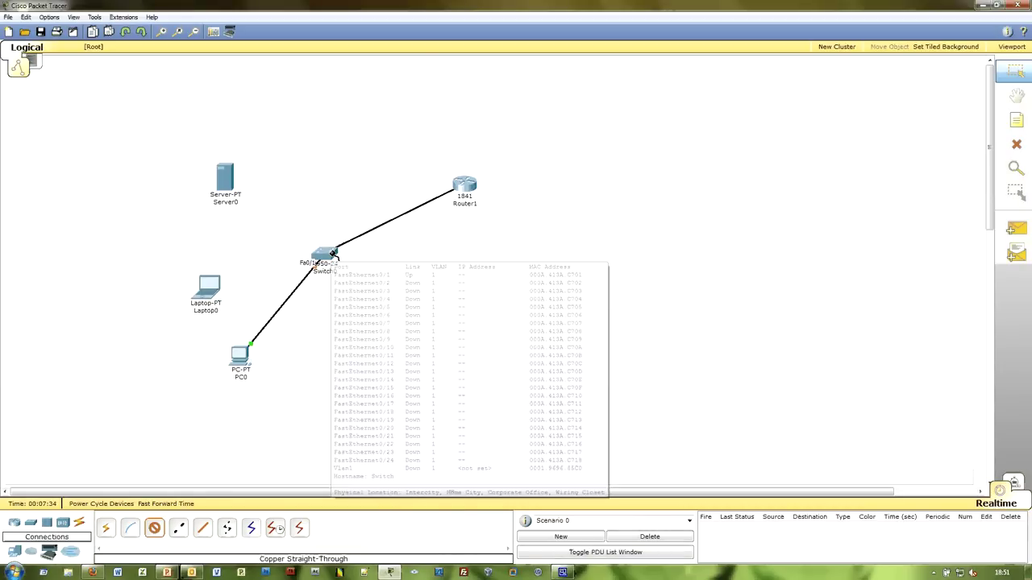
pyautogui.click(346, 266)
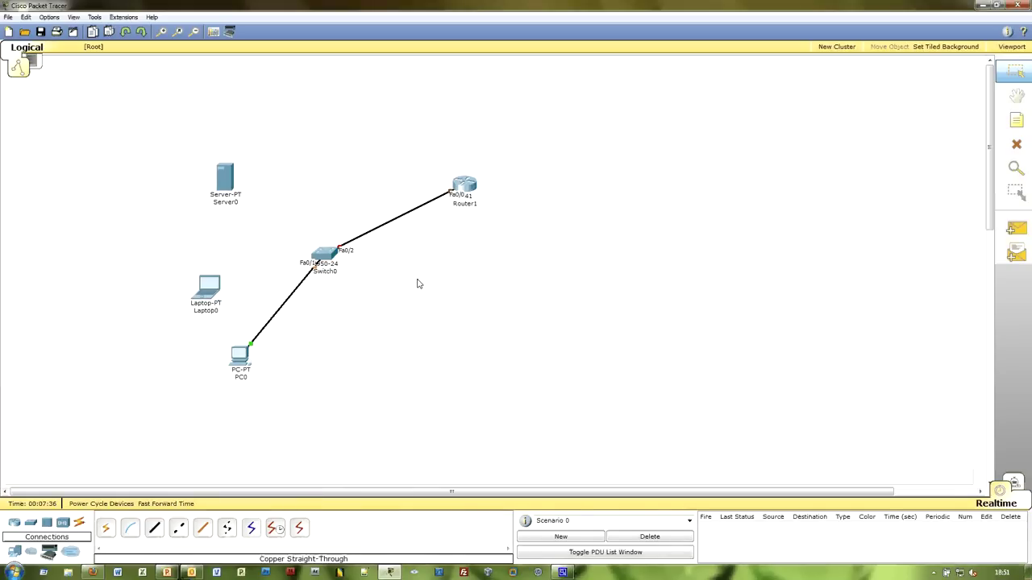
# Reposition the connected router so that it sits below and to the right of the switch.
pyautogui.moveTo(466, 185); pyautogui.dragTo(344, 138)
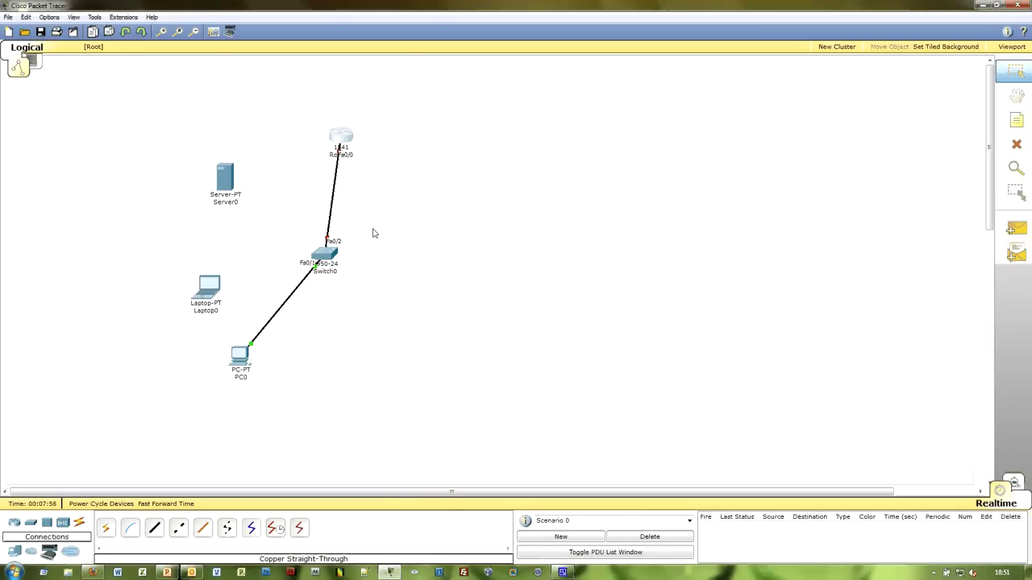
pyautogui.moveTo(342, 136); pyautogui.dragTo(431, 307)
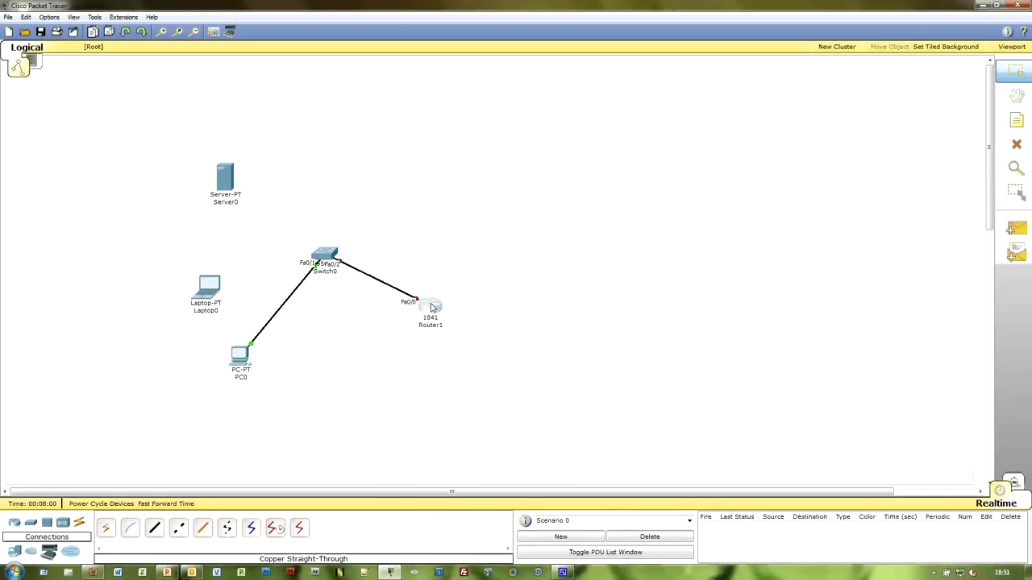
pyautogui.moveTo(145, 216); pyautogui.dragTo(546, 385)
pyautogui.moveTo(149, 121); pyautogui.dragTo(495, 444)
# Open the server's device window beside the network and examine its Physical Device View from end to end.
pyautogui.click(224, 194)
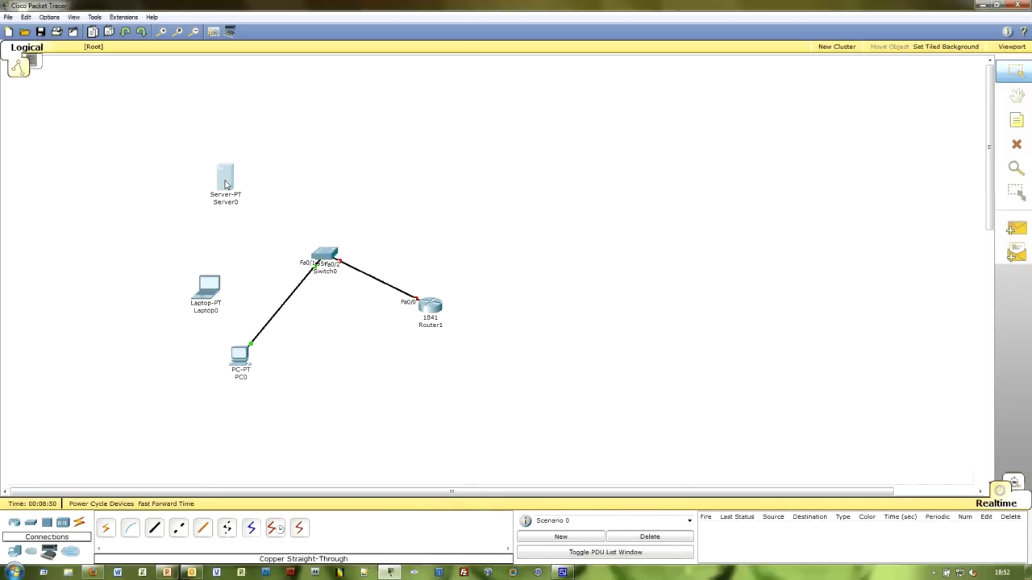
pyautogui.moveTo(132, 115); pyautogui.dragTo(503, 94)
pyautogui.click(503, 112)
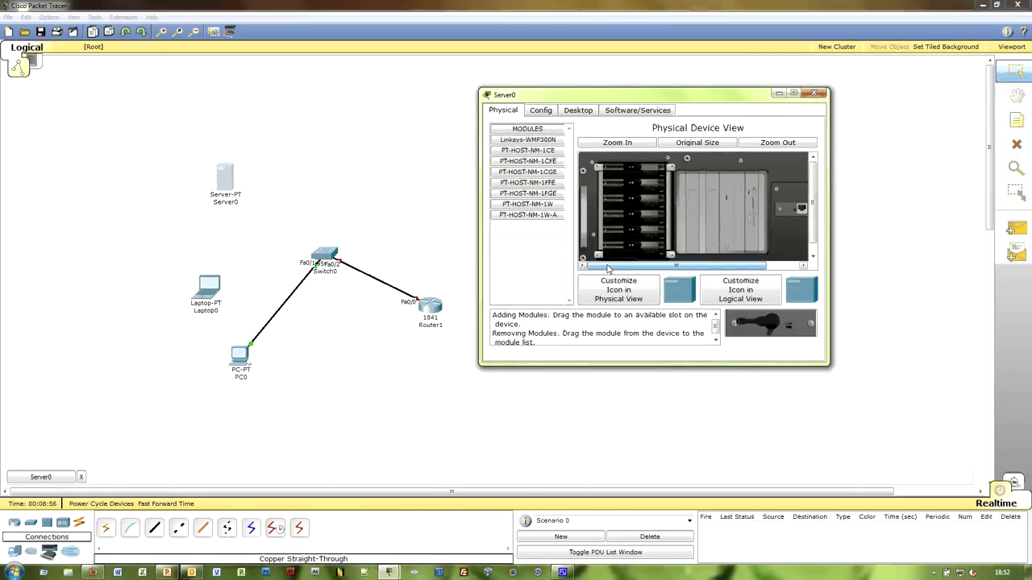
pyautogui.moveTo(608, 268); pyautogui.dragTo(642, 268)
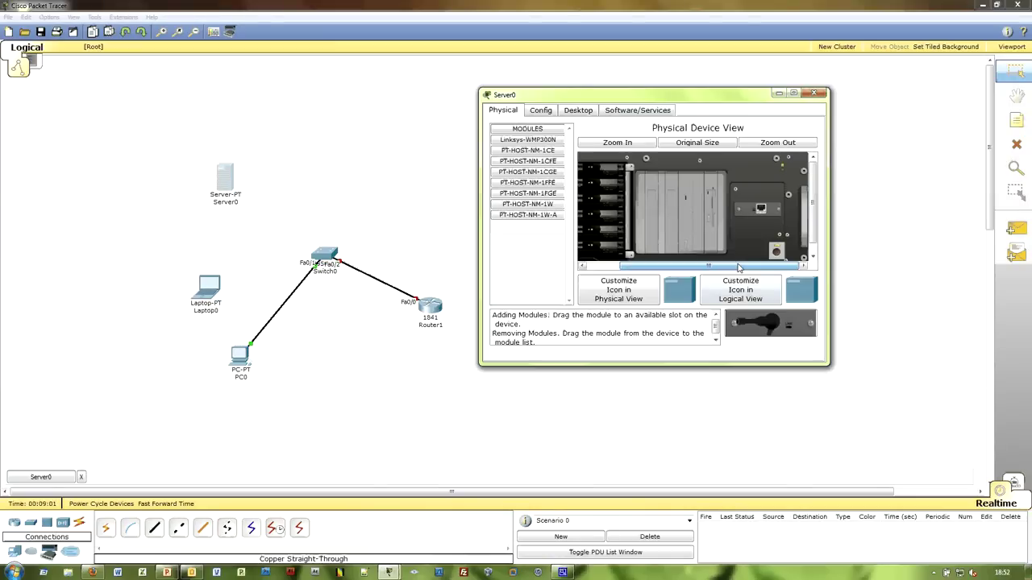
pyautogui.moveTo(738, 269); pyautogui.dragTo(705, 269)
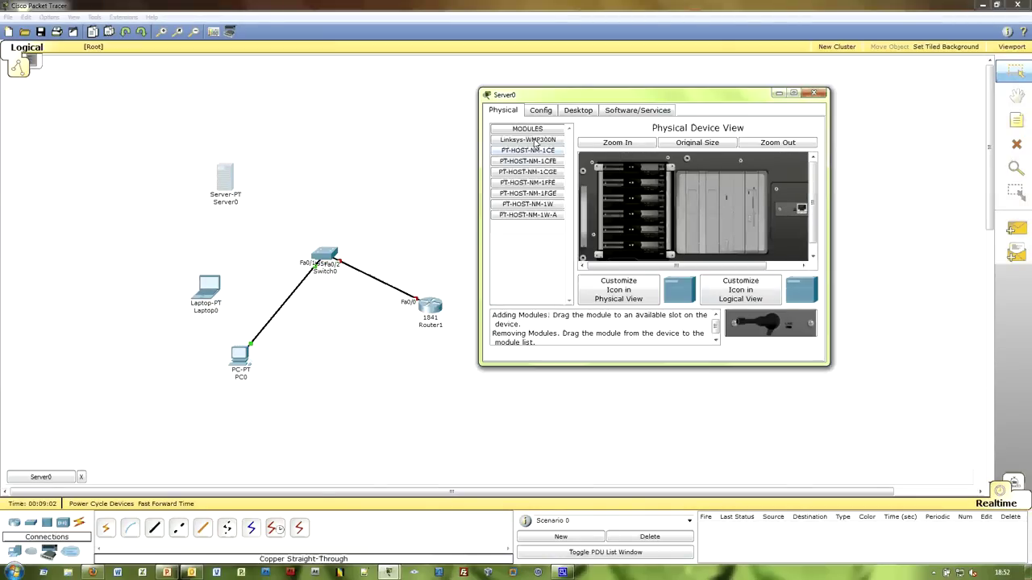
# Look through the descriptions and pictures of the server's modules, from PT-HOST-NM-1W-A up to Linksys-WMP300N.
pyautogui.click(536, 216)
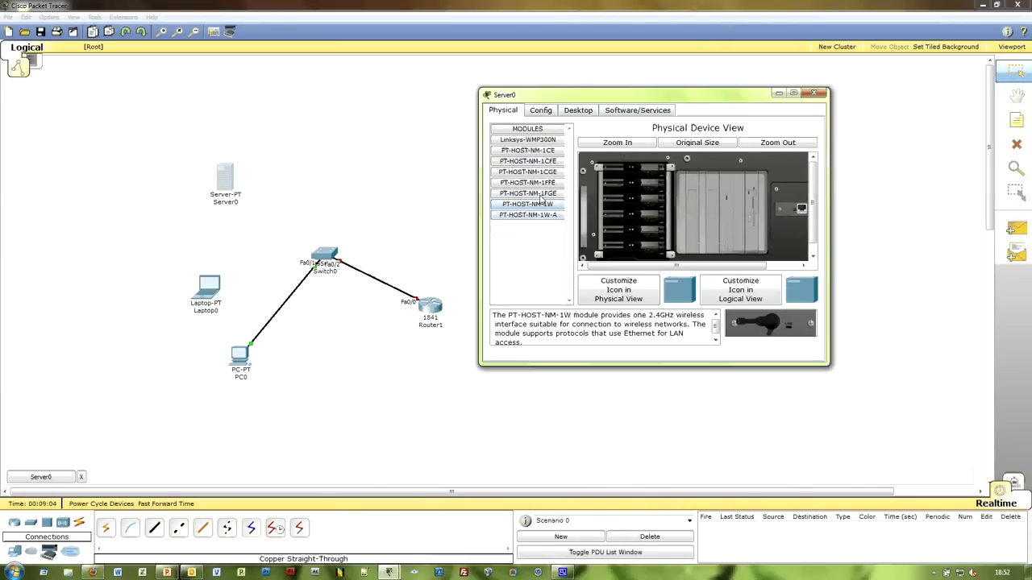
pyautogui.click(541, 194)
pyautogui.click(534, 182)
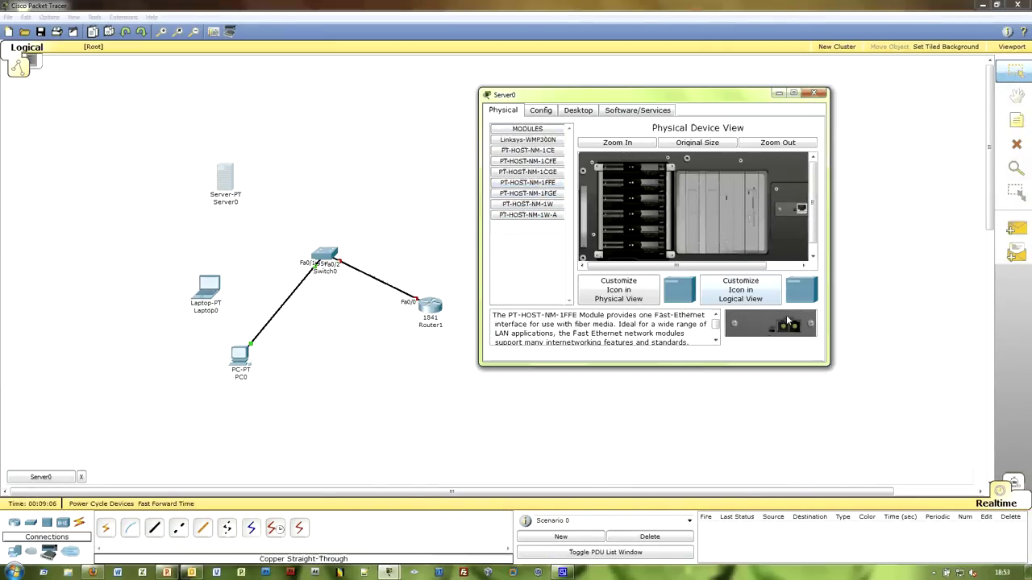
pyautogui.click(521, 169)
pyautogui.click(521, 162)
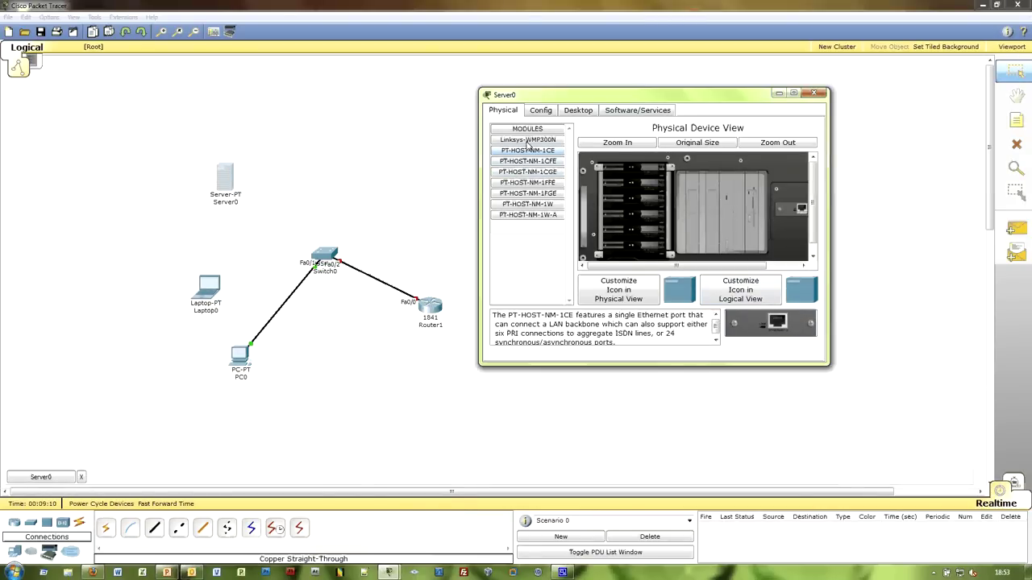
pyautogui.click(527, 140)
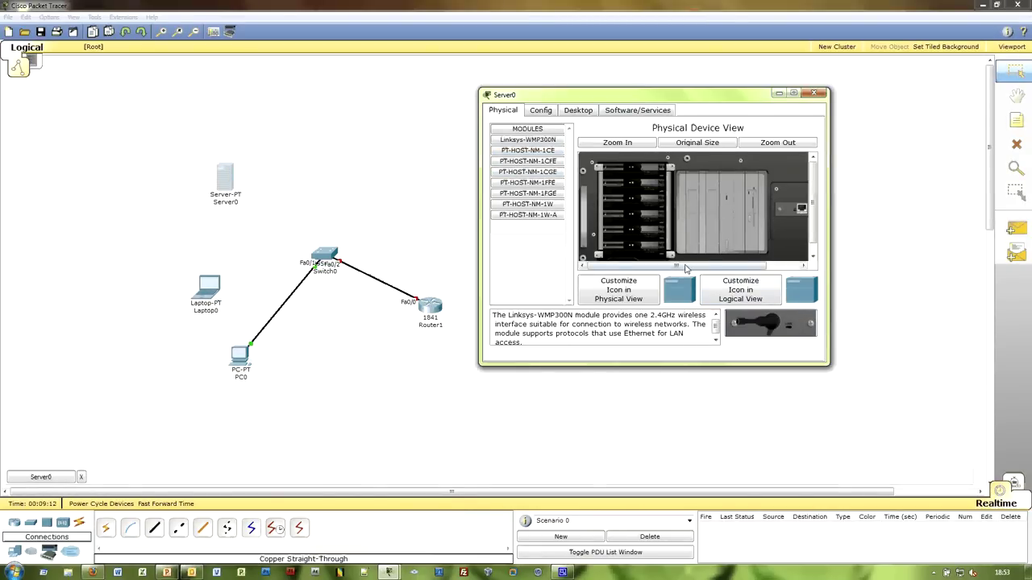
pyautogui.moveTo(685, 268); pyautogui.dragTo(767, 276)
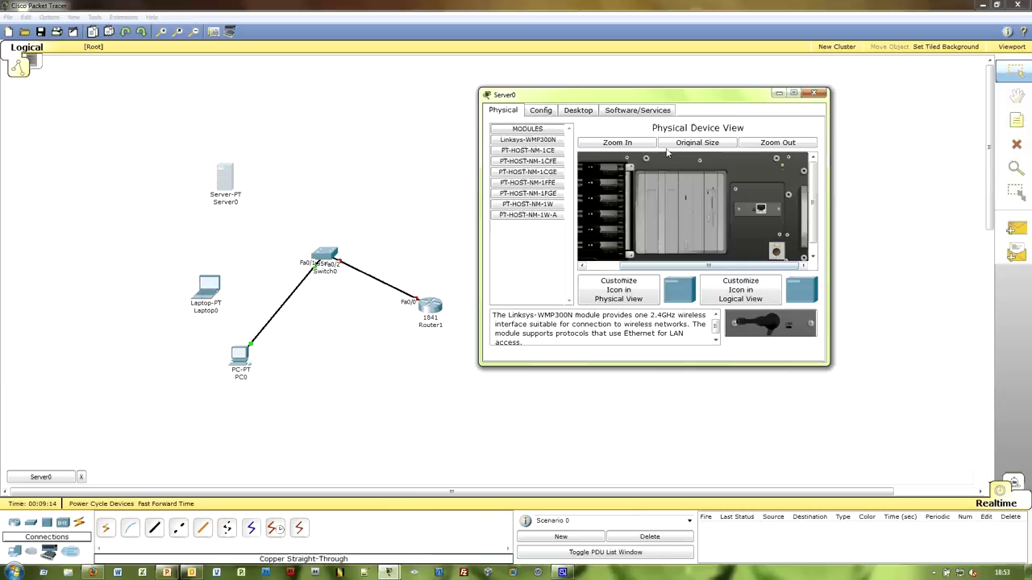
# Look through the server's global settings and its service pages, including DHCP, TFTP, SYSLOG, AAA, EMAIL and FTP.
pyautogui.click(541, 108)
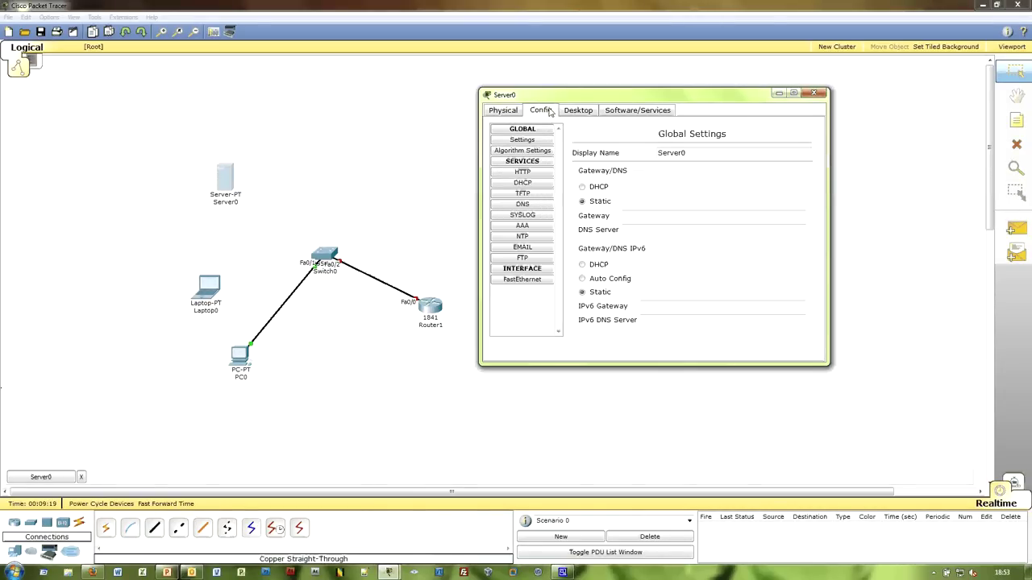
pyautogui.click(524, 151)
pyautogui.click(526, 184)
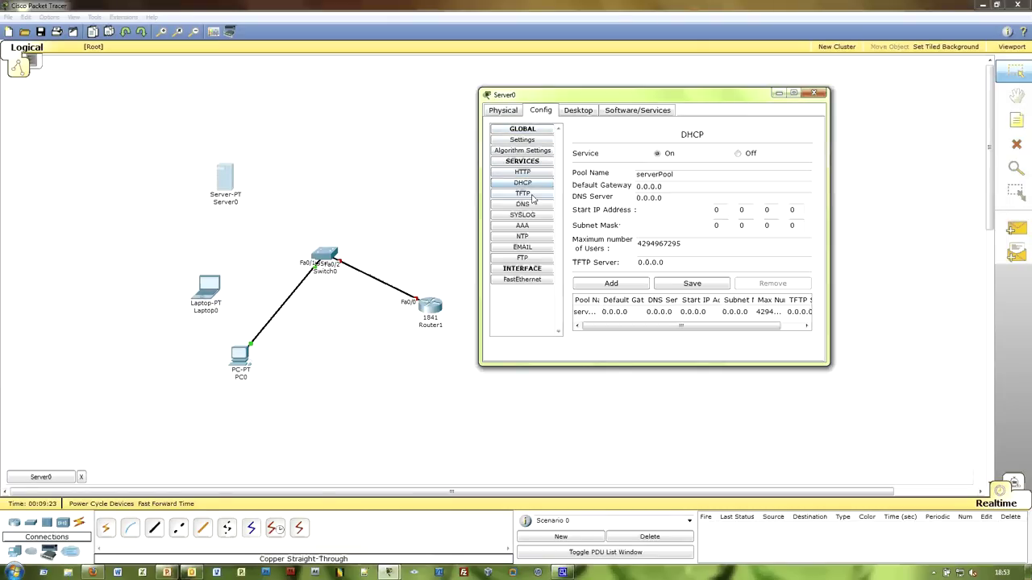
pyautogui.click(530, 195)
pyautogui.click(530, 215)
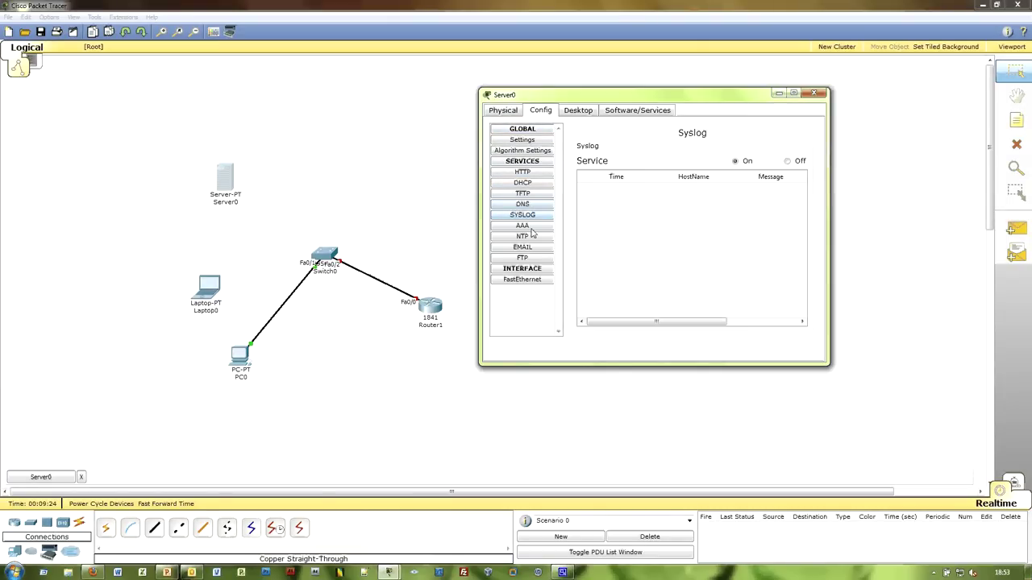
pyautogui.click(529, 226)
pyautogui.click(526, 247)
pyautogui.click(524, 258)
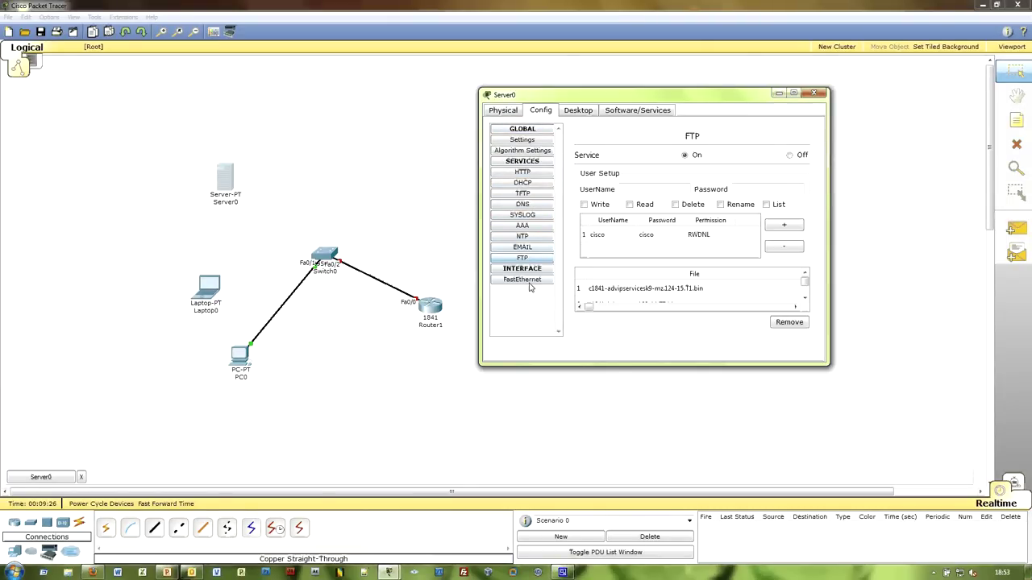
# Review the server's FastEthernet interface settings, including the IP and IPv6 configuration.
pyautogui.click(522, 280)
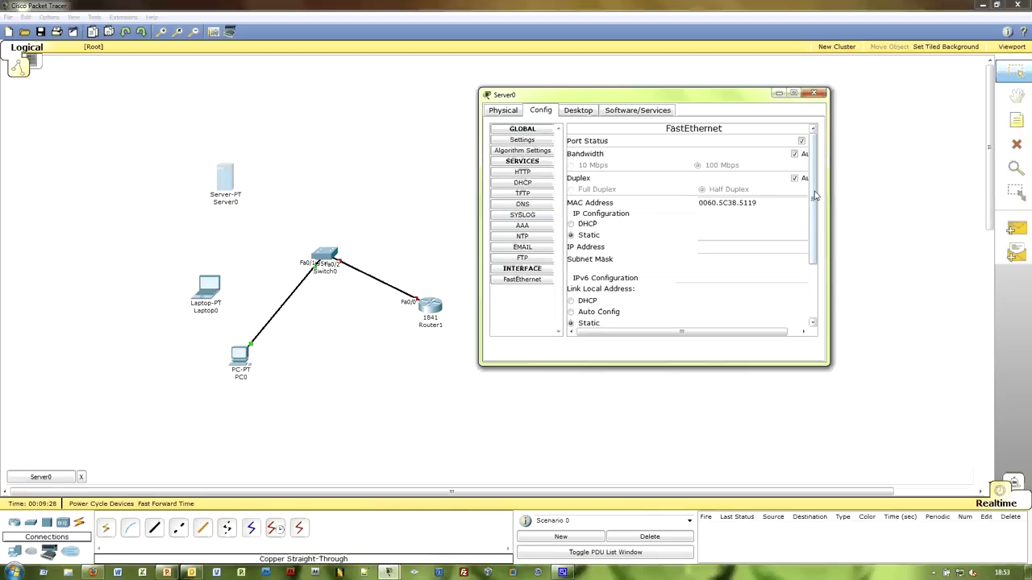
pyautogui.scroll(-3, 821, 280)
pyautogui.scroll(3, 820, 280)
# Look through the server's desktop tools, including IP Configuration, Command Prompt and Web Browser, and its software and services page, closing the device window.
pyautogui.click(588, 117)
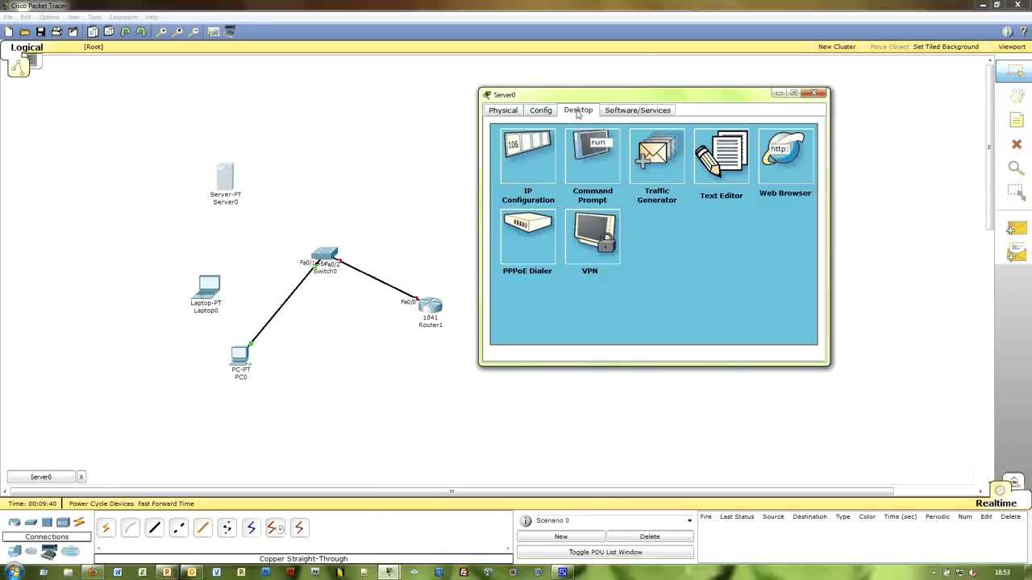
pyautogui.click(545, 152)
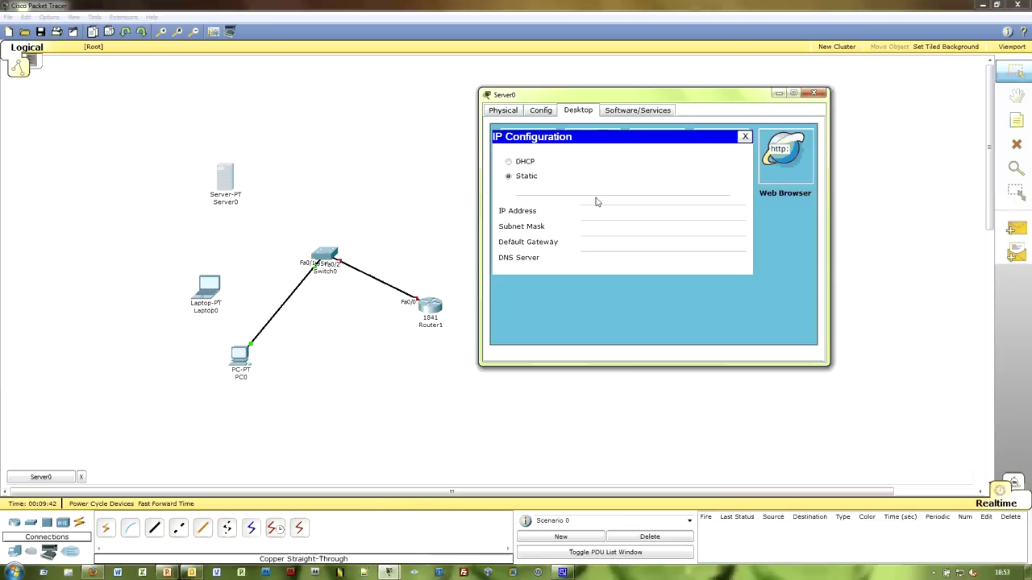
pyautogui.click(745, 137)
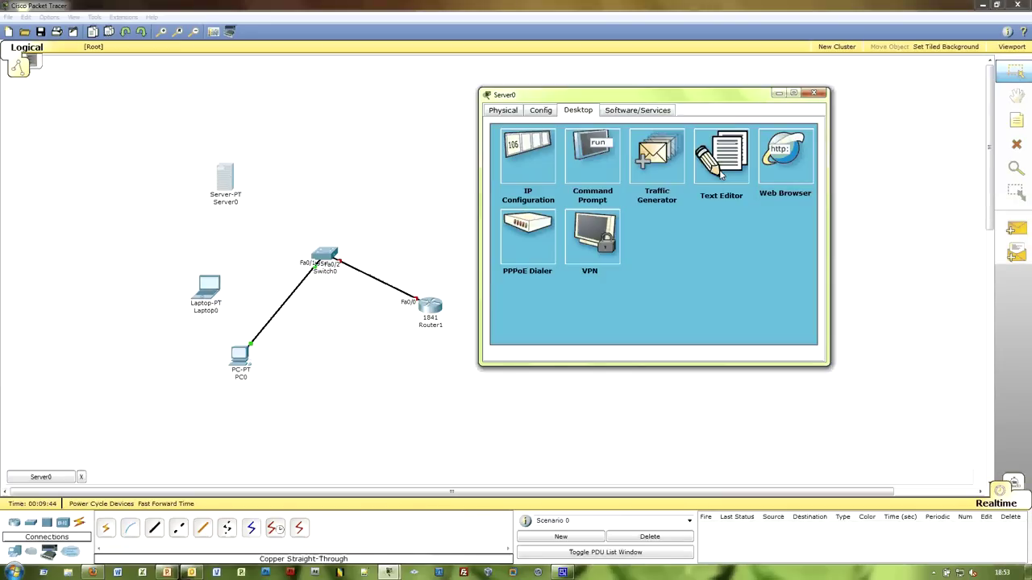
pyautogui.click(610, 163)
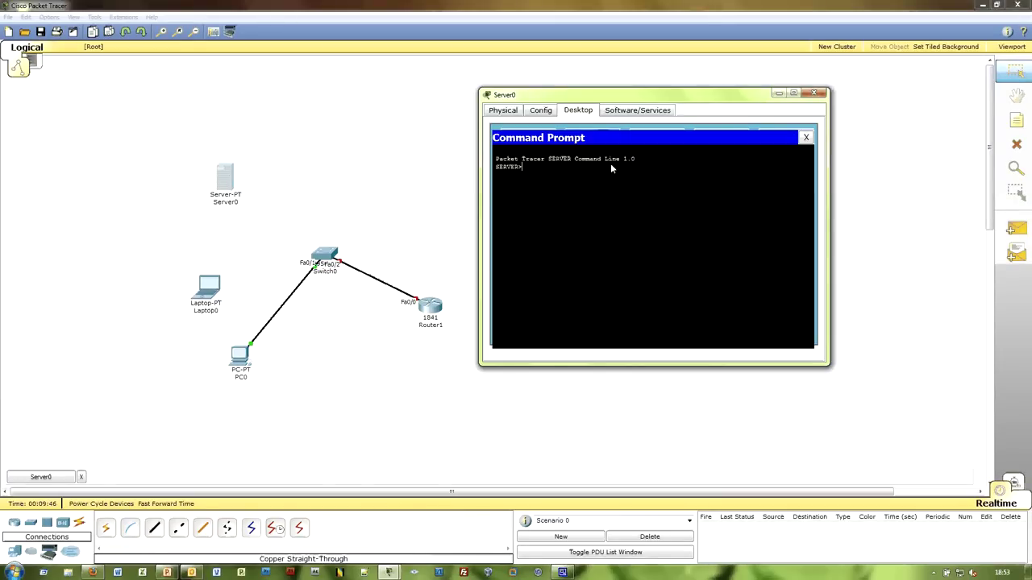
pyautogui.click(805, 137)
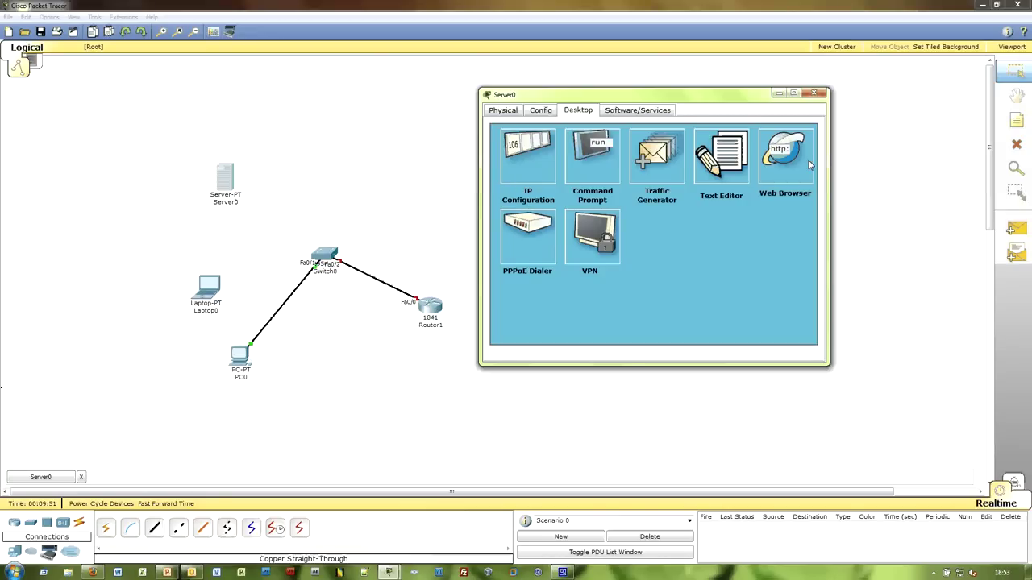
pyautogui.click(762, 196)
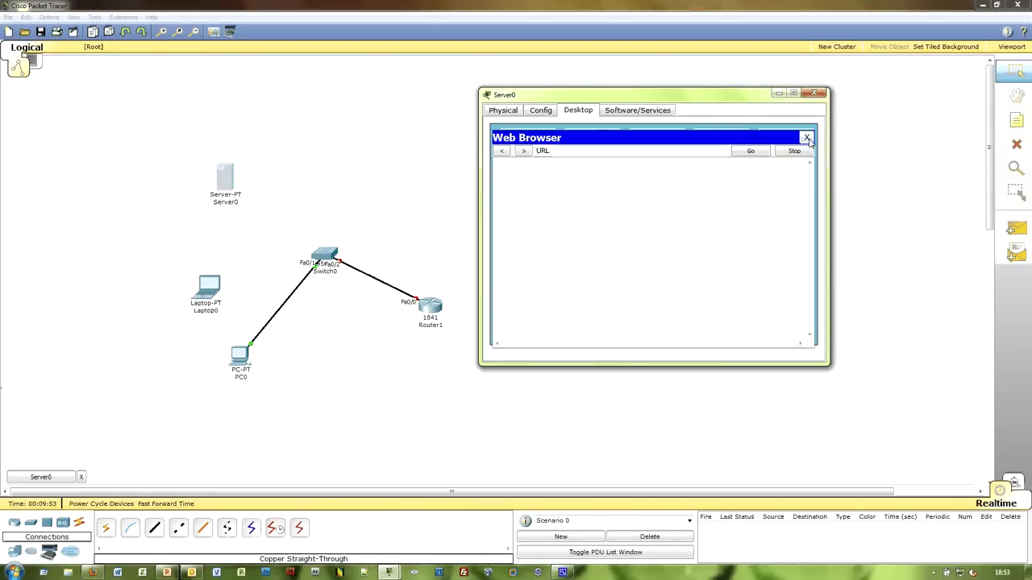
pyautogui.click(807, 139)
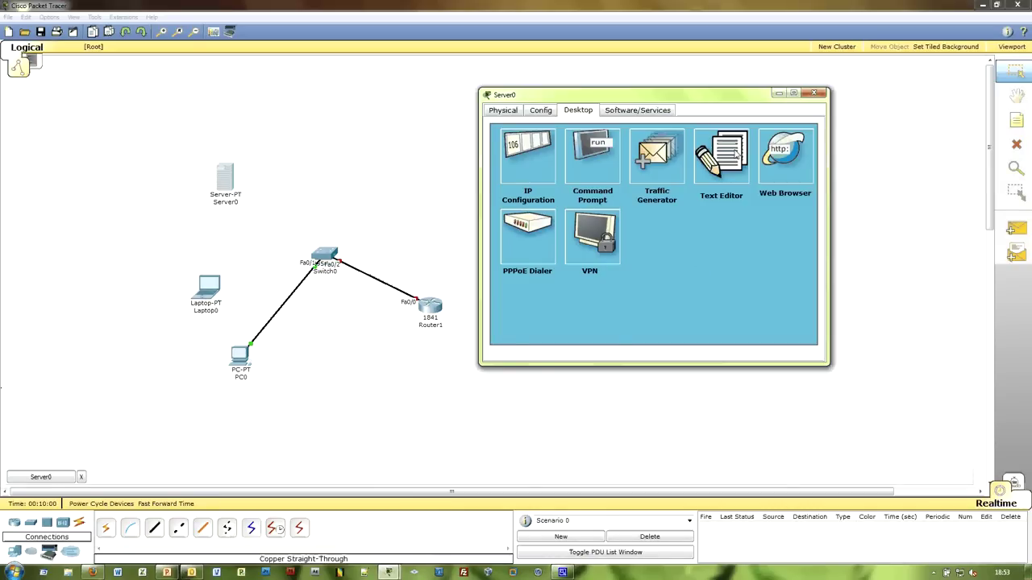
pyautogui.click(656, 110)
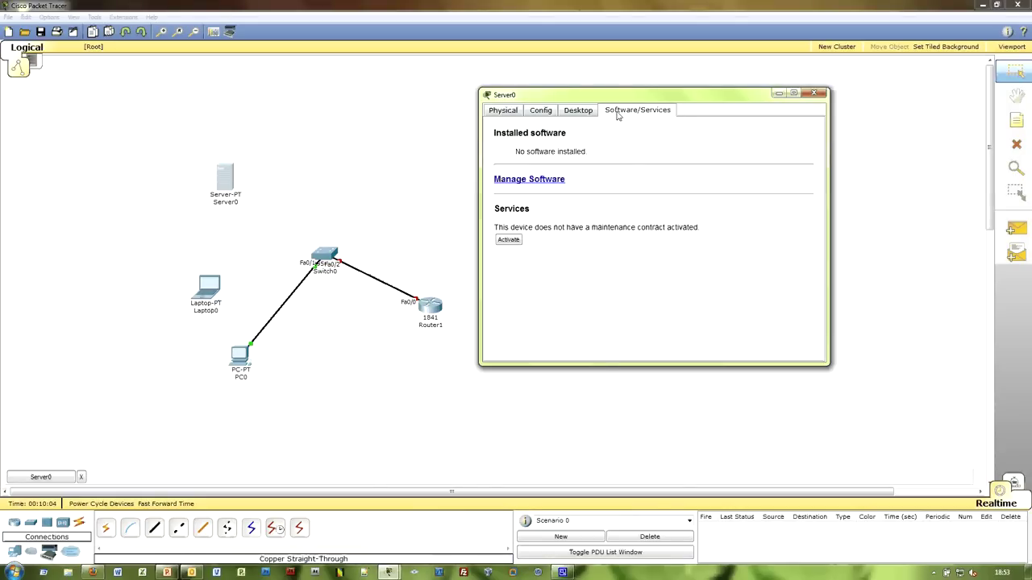
pyautogui.click(816, 94)
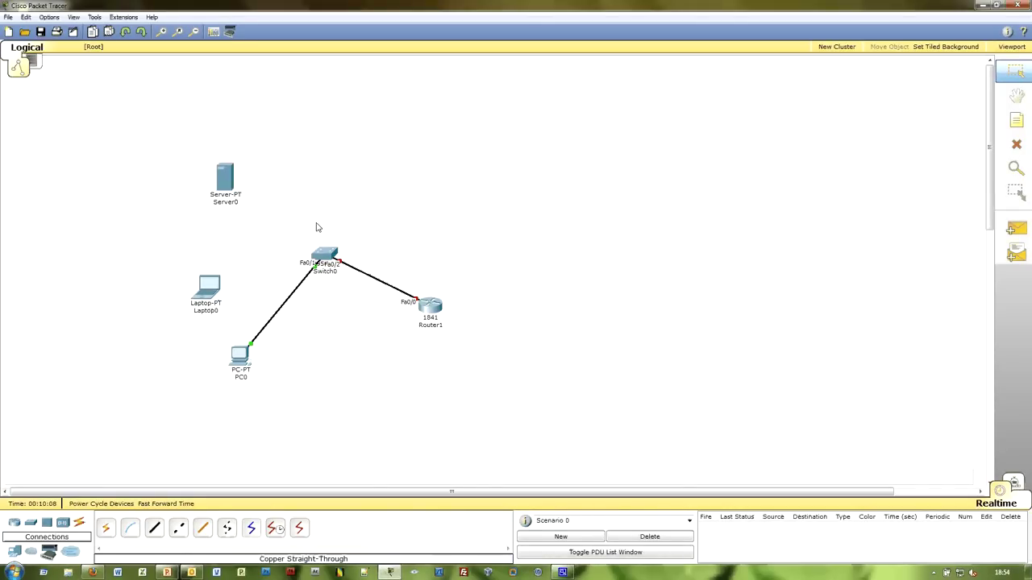
pyautogui.moveTo(133, 141); pyautogui.dragTo(292, 433)
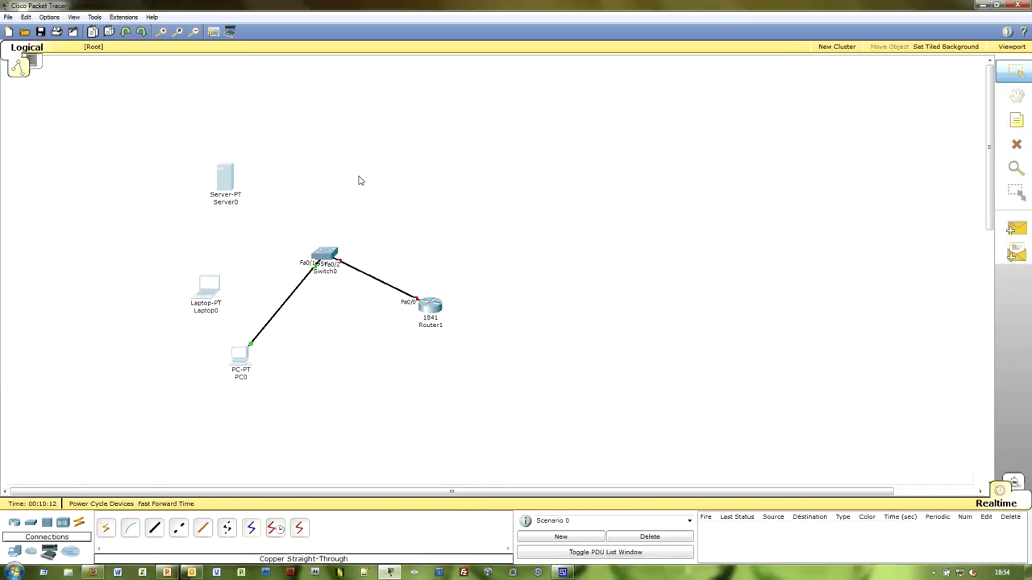
pyautogui.click(532, 281)
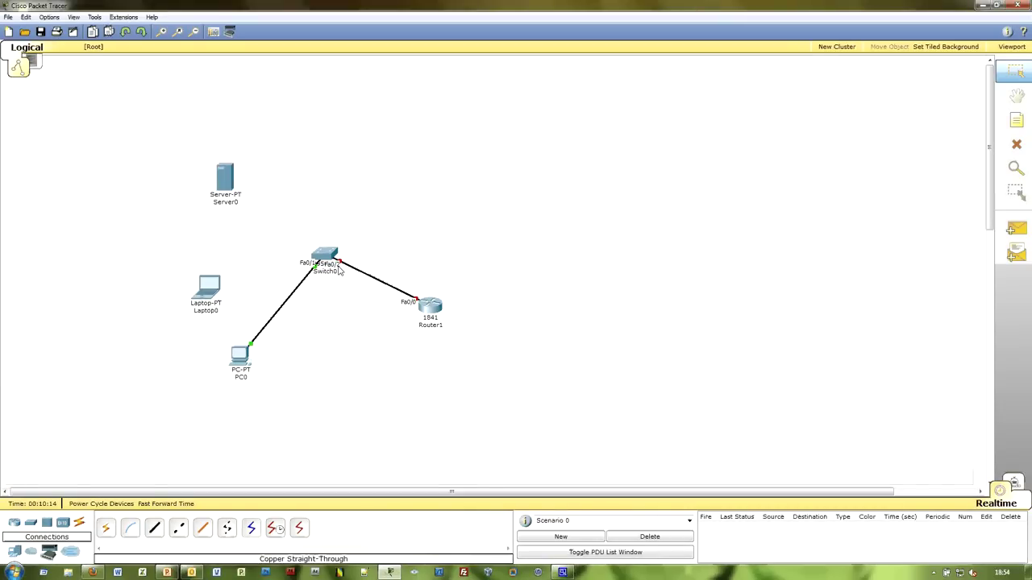
# Open the 1841 router's device window beside the network and review its physical view, 2-port serial module description and global settings.
pyautogui.click(432, 305)
pyautogui.moveTo(316, 144); pyautogui.dragTo(642, 123)
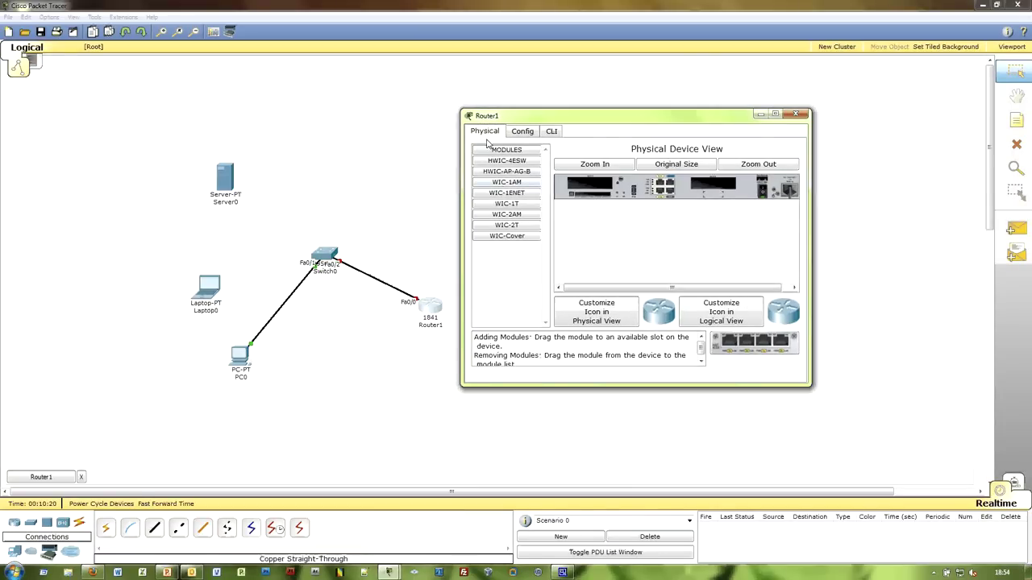
pyautogui.hscroll(1, 616, 291)
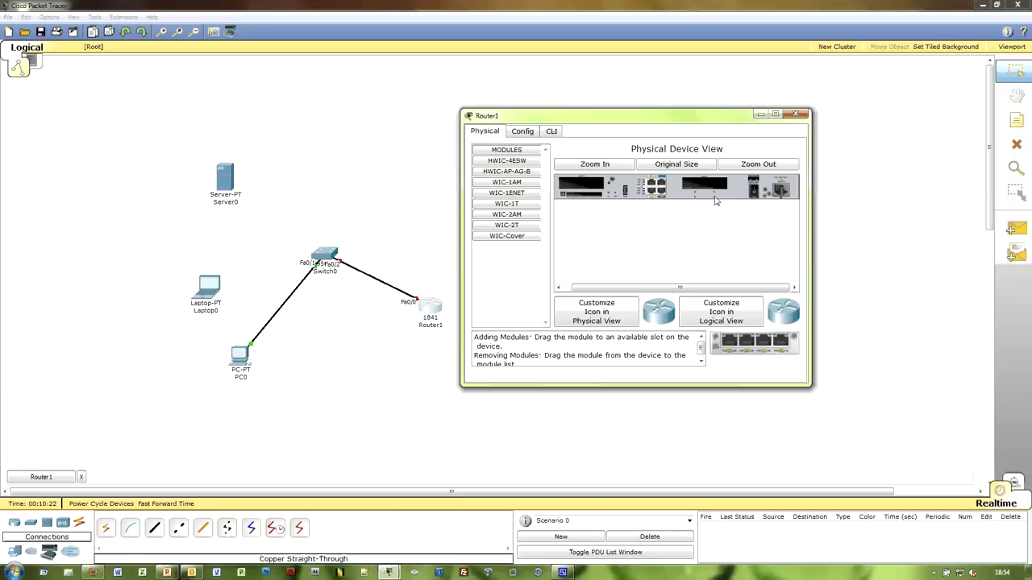
pyautogui.click(558, 287)
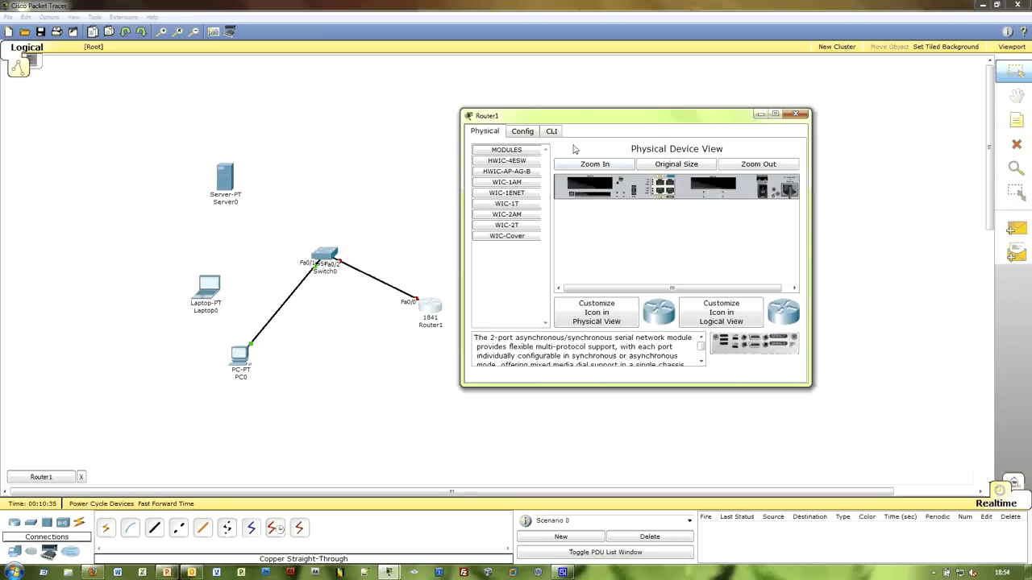
pyautogui.click(523, 132)
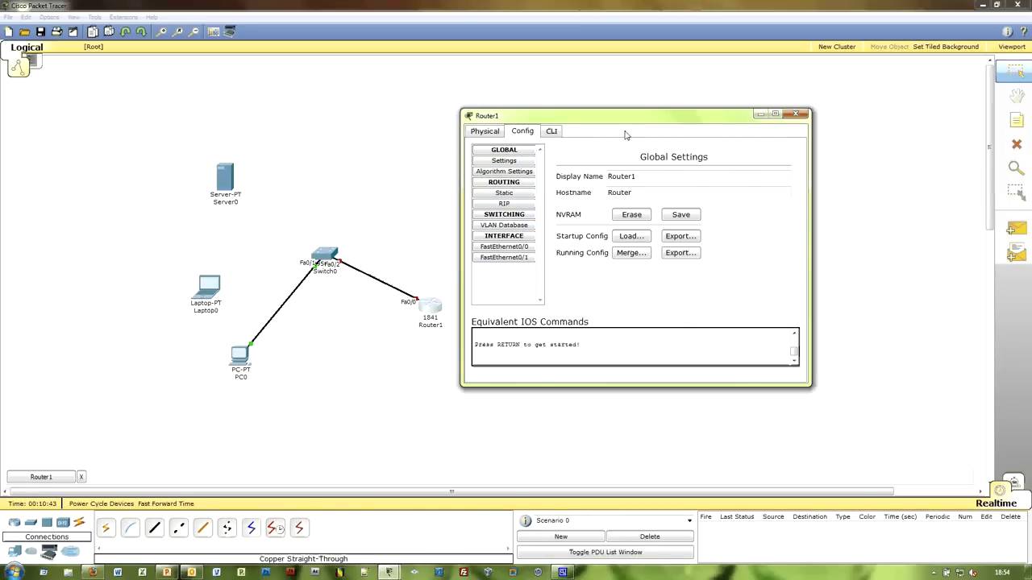
# Start an IOS command line session on the router and enter global configuration mode with en and conf t.
pyautogui.click(553, 131)
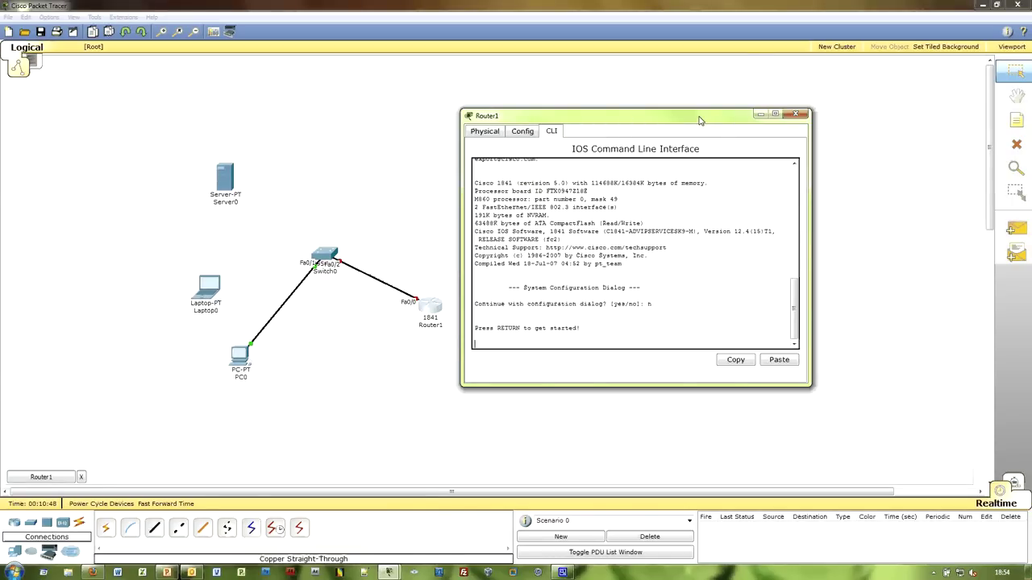
pyautogui.moveTo(700, 120); pyautogui.dragTo(684, 92)
pyautogui.press('Return')
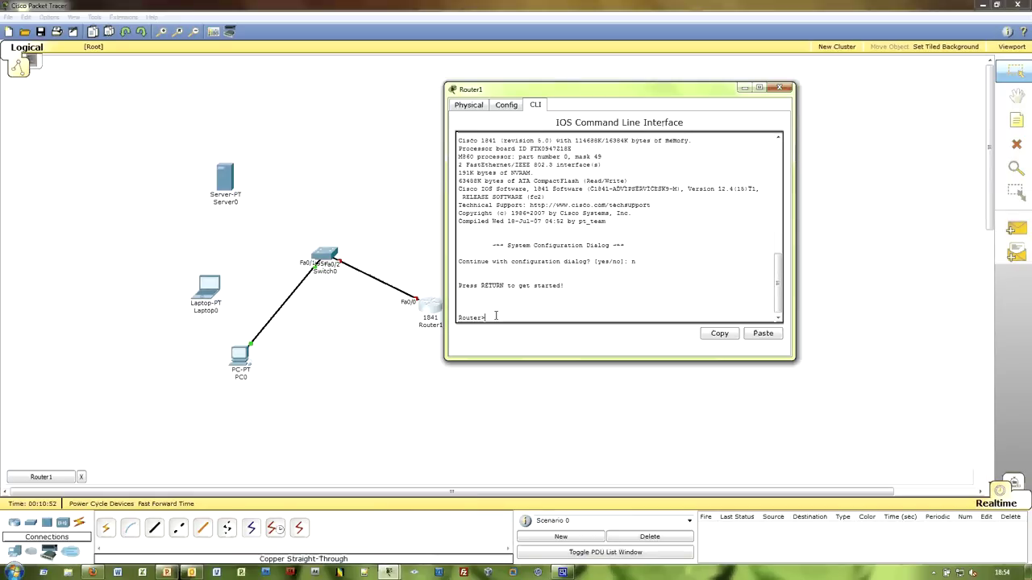
pyautogui.moveTo(605, 91); pyautogui.dragTo(673, 86)
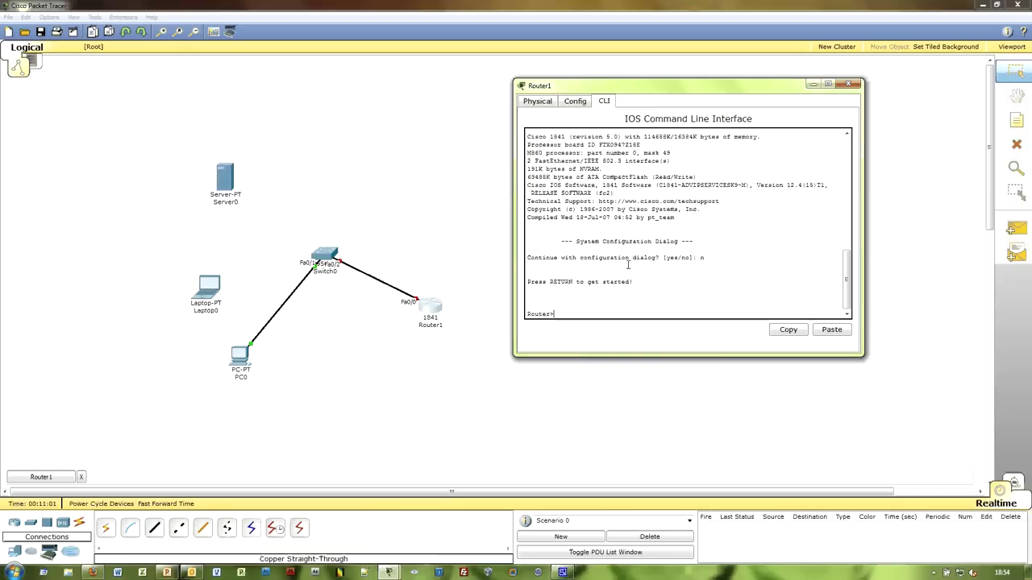
pyautogui.write('en')
pyautogui.press('Return')
pyautogui.write('conf t')
pyautogui.press('Return')
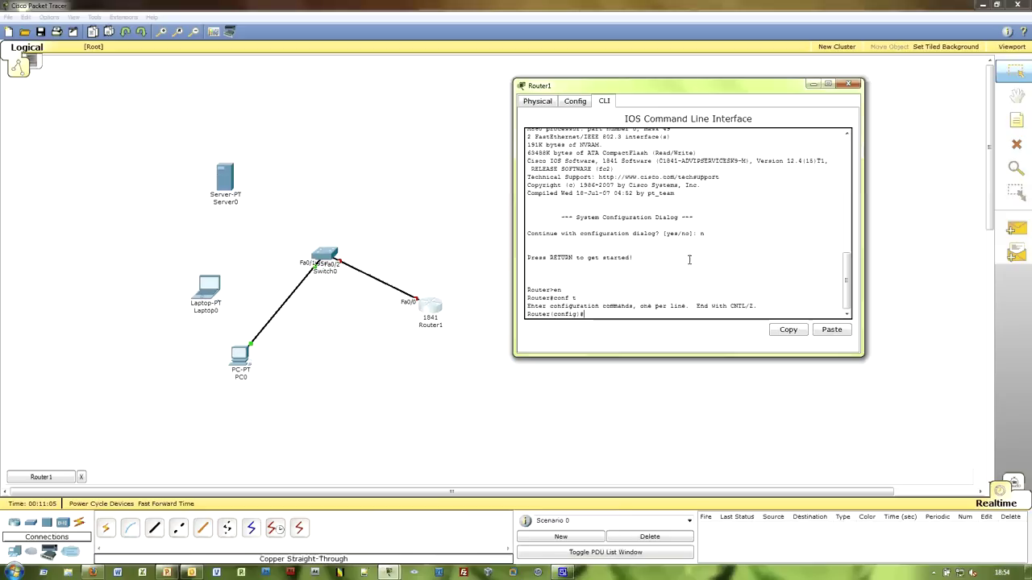
# Enable router interface fa 0/0 with no shut and assign it IP address 192.168.0.254 with mask 255.255.255.0.
pyautogui.write('int fa 0/0')
pyautogui.press('Return')
pyautogui.write('no shut')
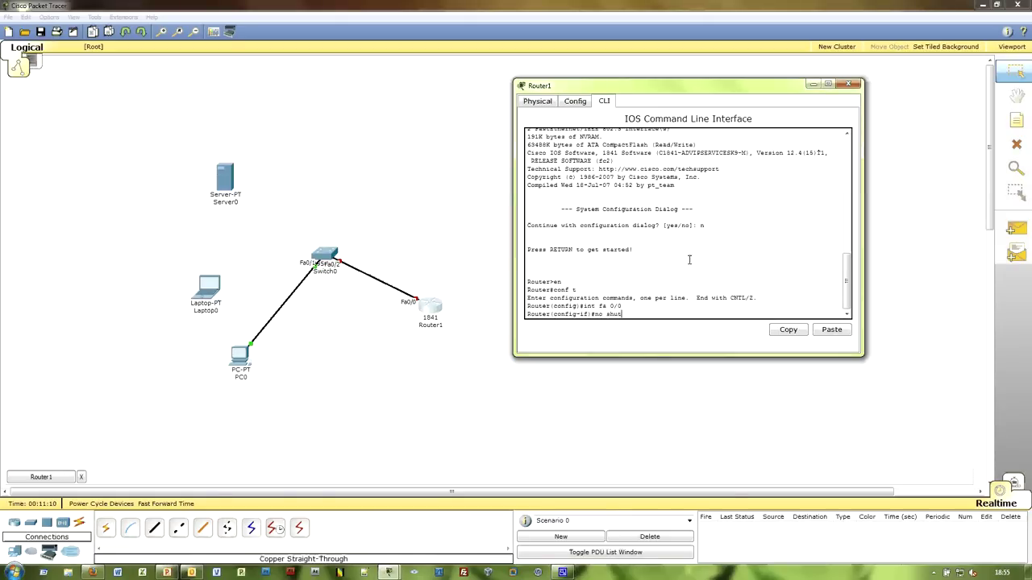
pyautogui.press('Return')
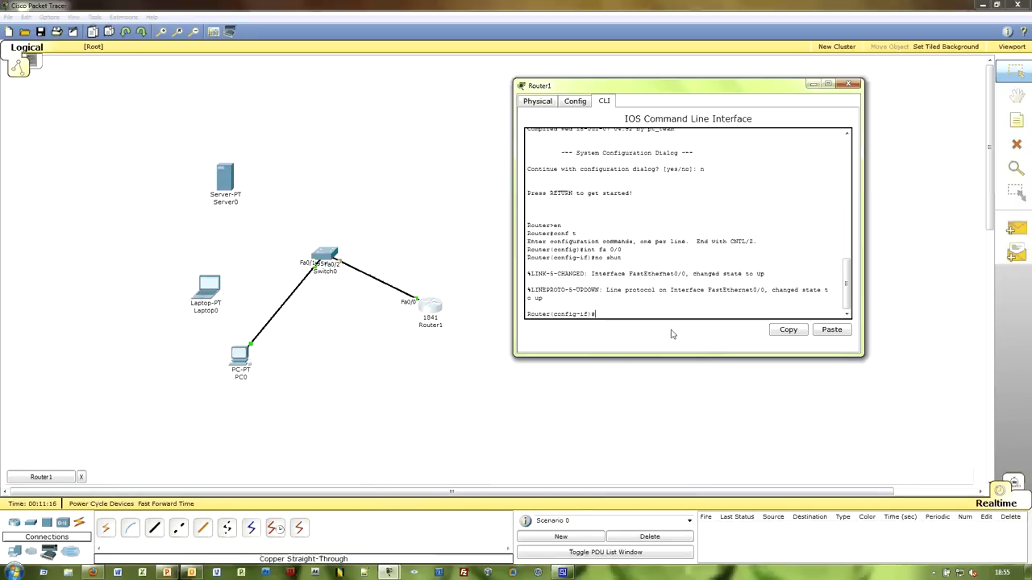
pyautogui.write('ip add 192.168.0.254 255.255.255.0')
pyautogui.press('Return')
# End the router's configuration mode and save the configuration with wr, closing the device window.
pyautogui.write('end')
pyautogui.press('Return')
pyautogui.write('wr')
pyautogui.press('Return')
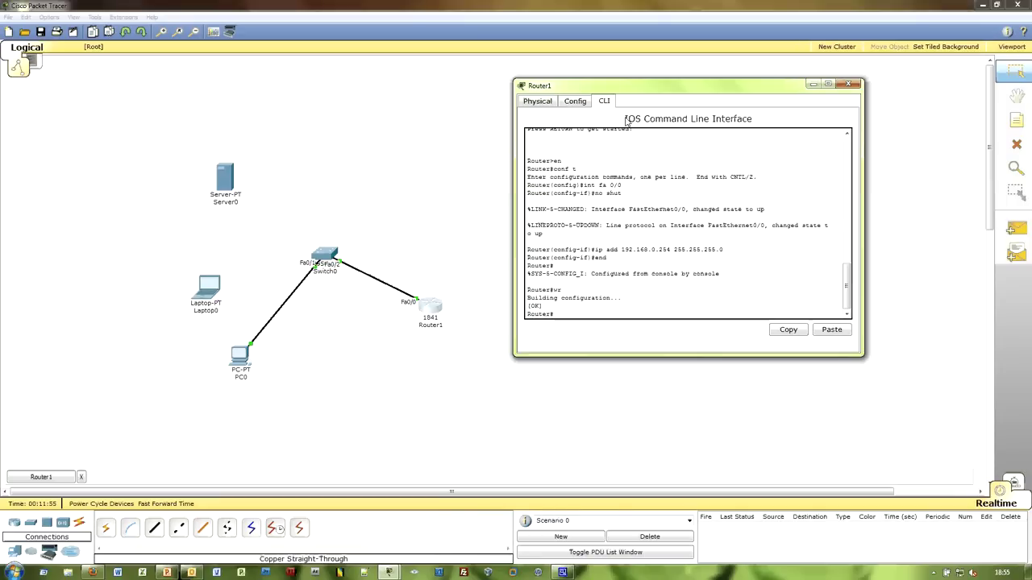
pyautogui.click(848, 85)
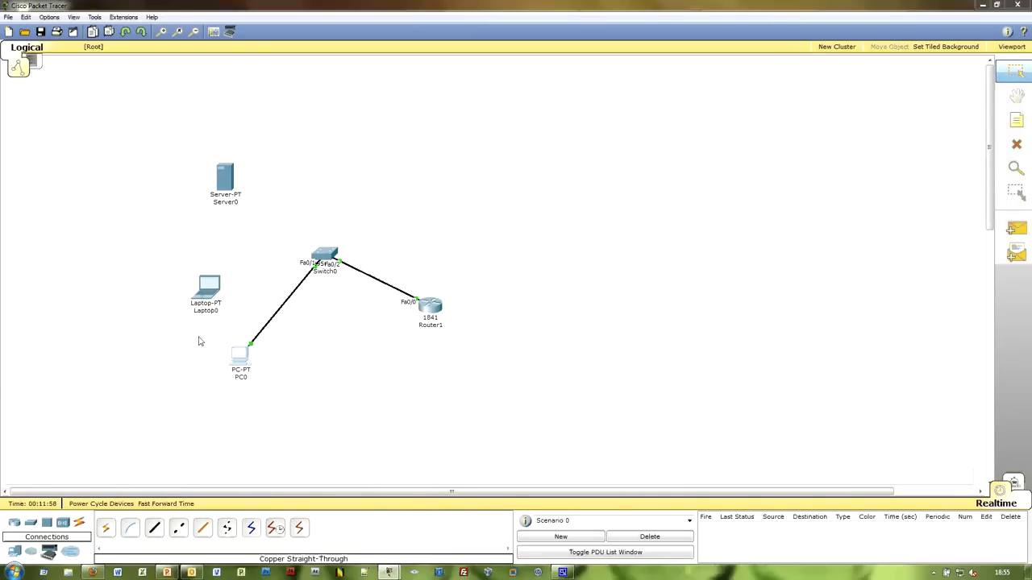
# Give PC0 the static IP address 192.168.0.1, subnet mask 255.255.255.0 and default gateway 192.168.0.254.
pyautogui.click(239, 353)
pyautogui.click(127, 50)
pyautogui.click(76, 93)
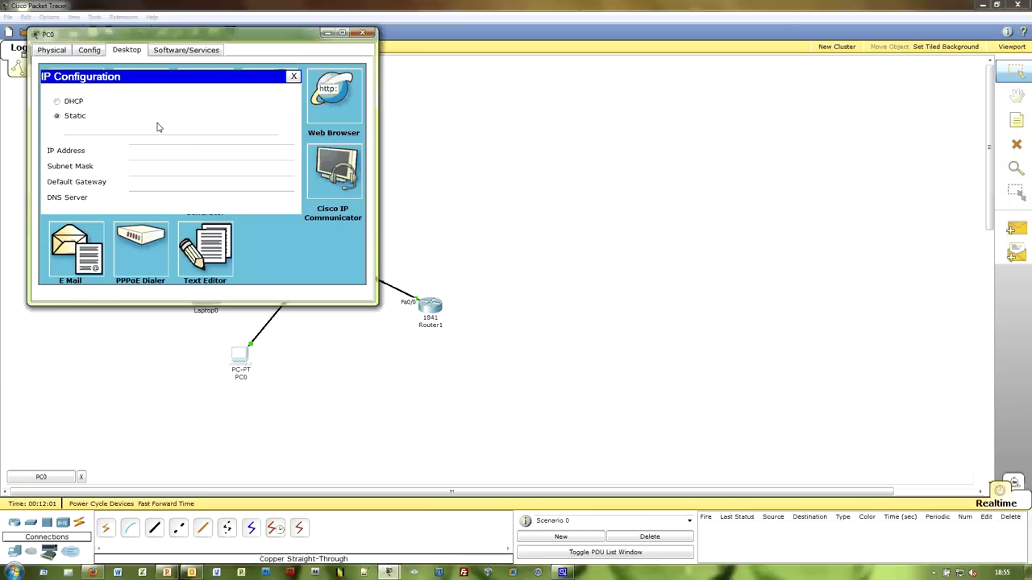
pyautogui.write('192.168')
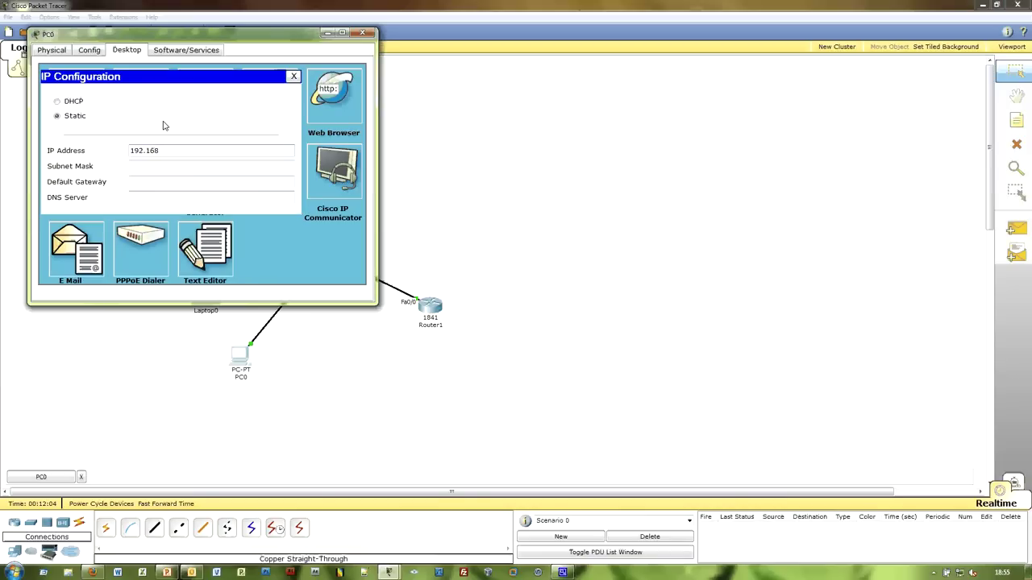
pyautogui.write('.0.1')
pyautogui.click(180, 170)
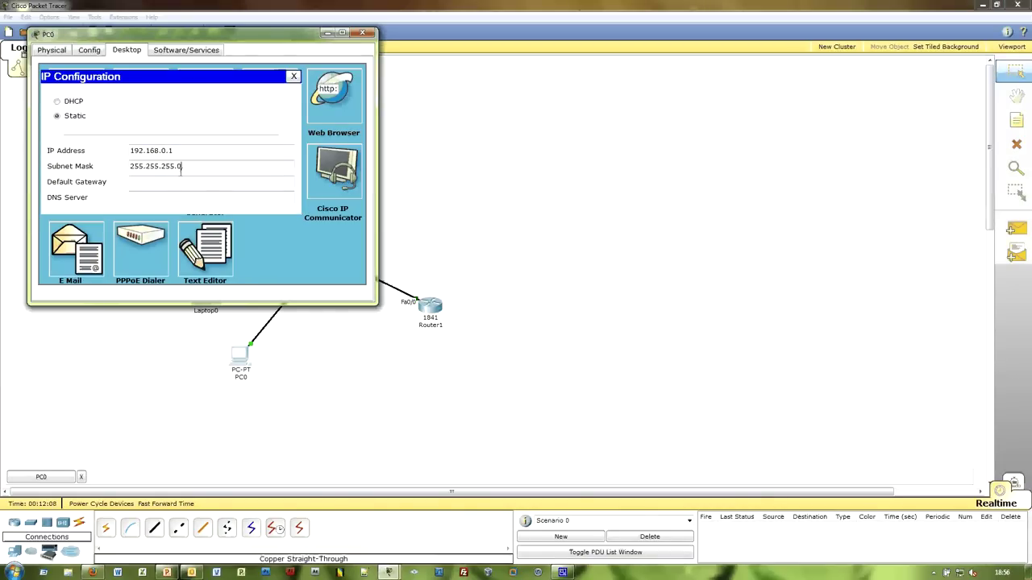
pyautogui.click(182, 183)
pyautogui.write('192.168.0.254')
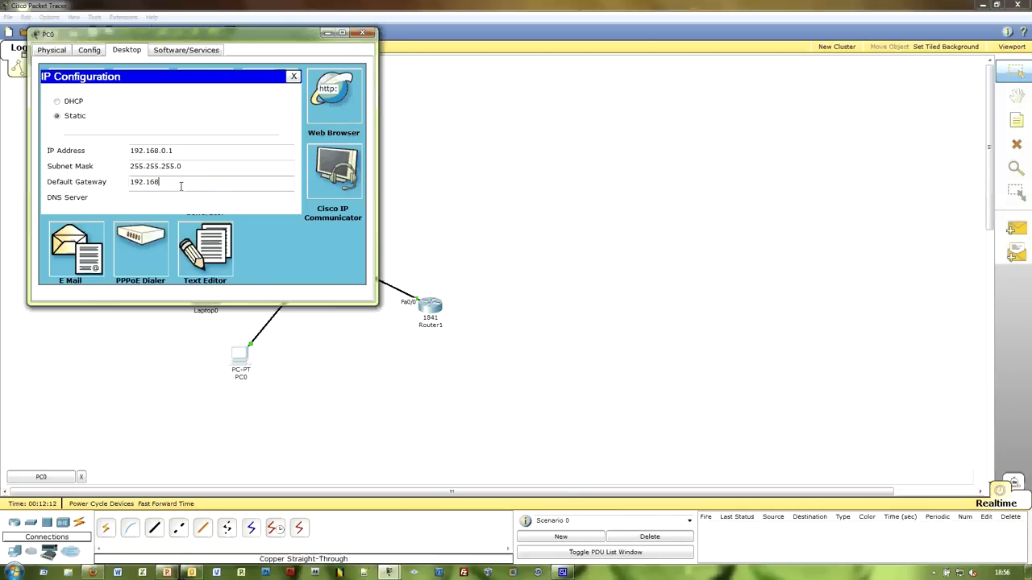
pyautogui.click(294, 76)
pyautogui.click(364, 35)
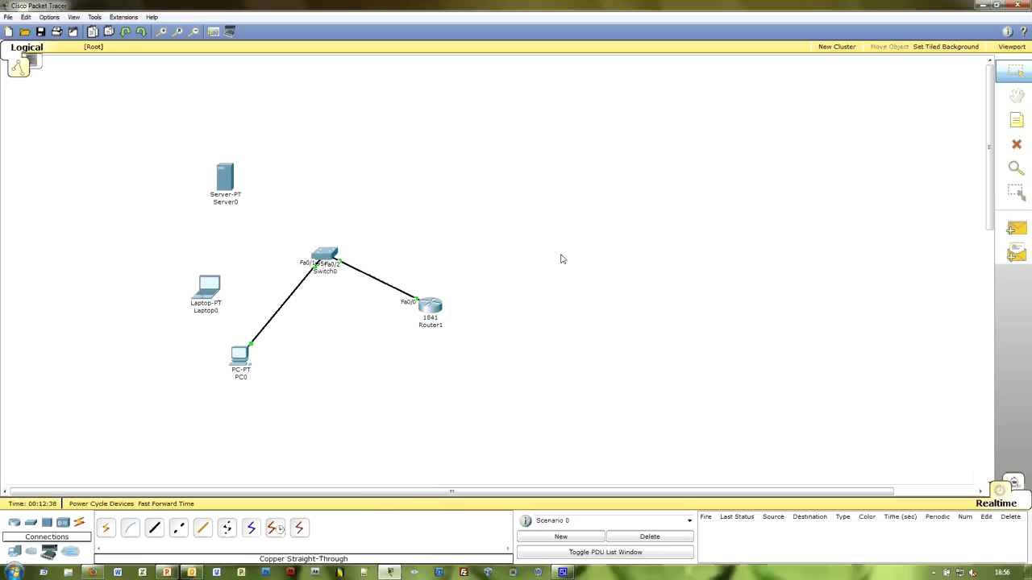
pyautogui.moveTo(151, 109); pyautogui.dragTo(577, 338)
pyautogui.click(577, 338)
pyautogui.hscroll(3, 557, 492)
pyautogui.hscroll(-3, 532, 492)
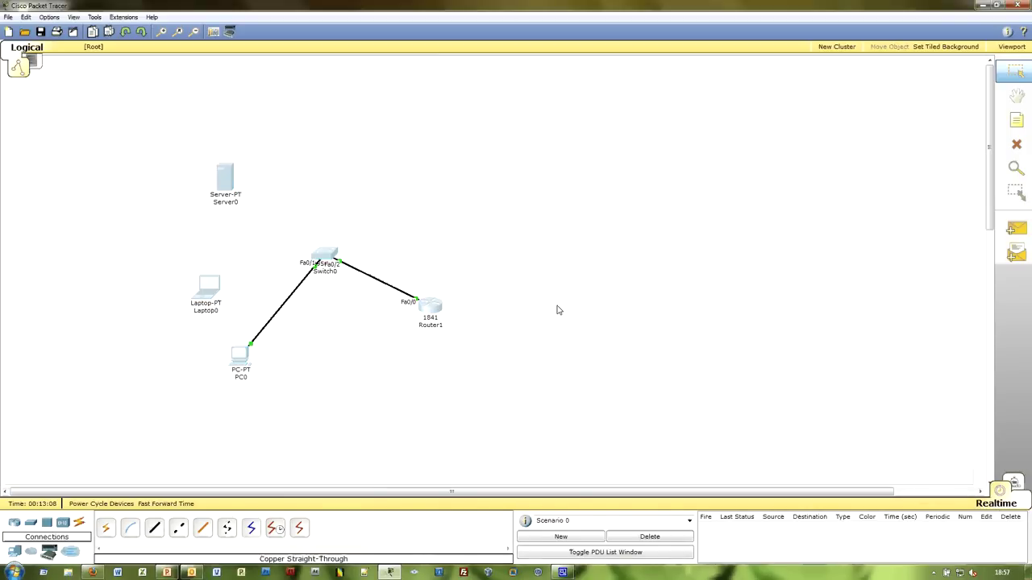
# Switch the network to simulation mode and limit the event list filters to ICMP only.
pyautogui.click(1013, 484)
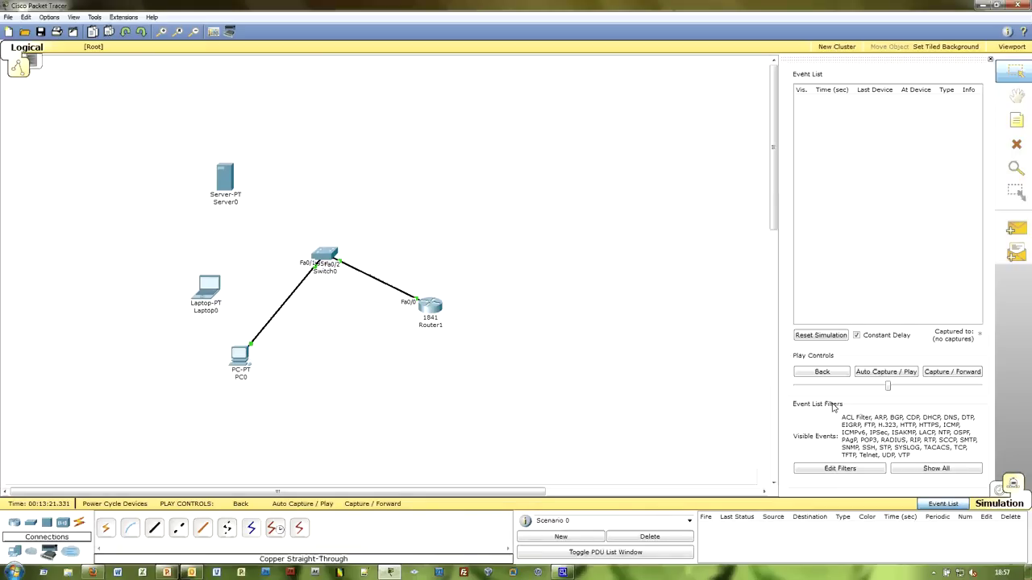
pyautogui.click(848, 472)
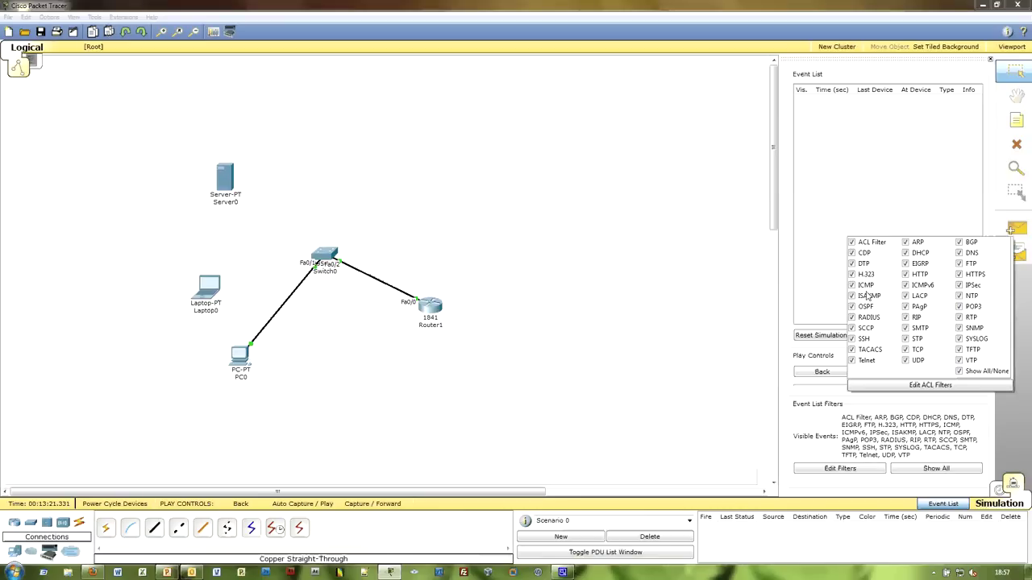
pyautogui.click(960, 371)
pyautogui.click(852, 285)
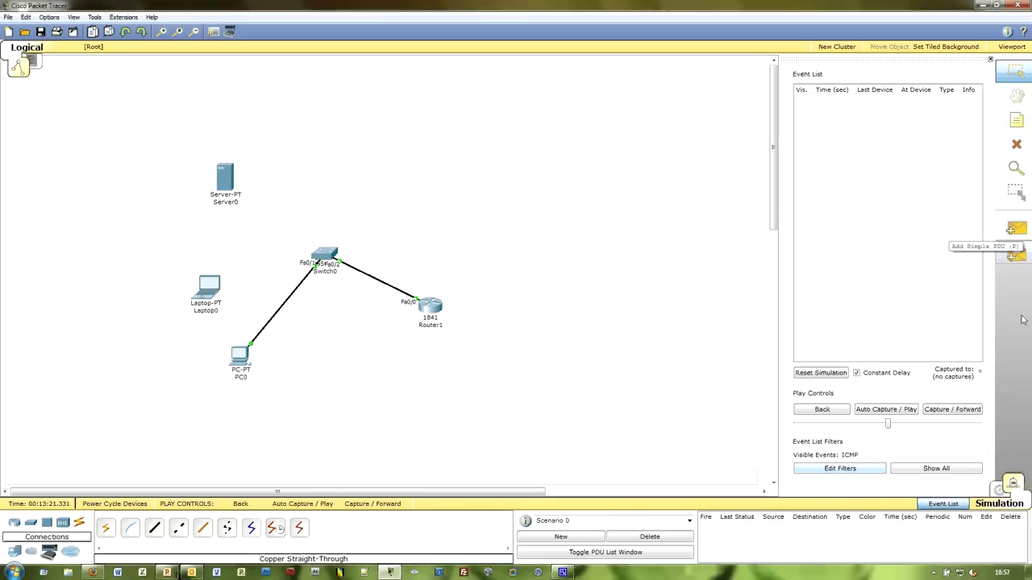
# Add a simple PDU from PC0 to Router1.
pyautogui.click(1016, 255)
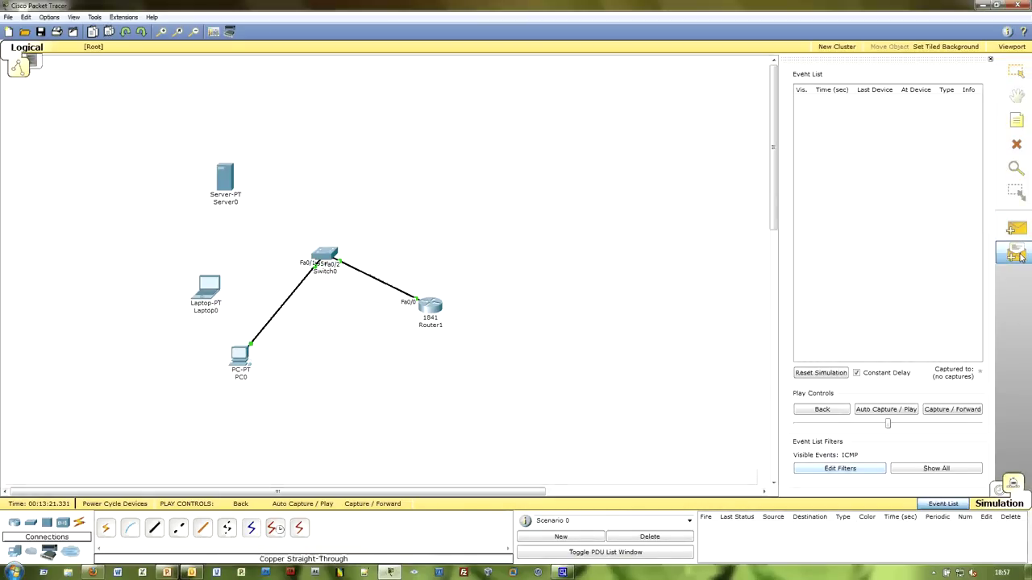
pyautogui.press('p')
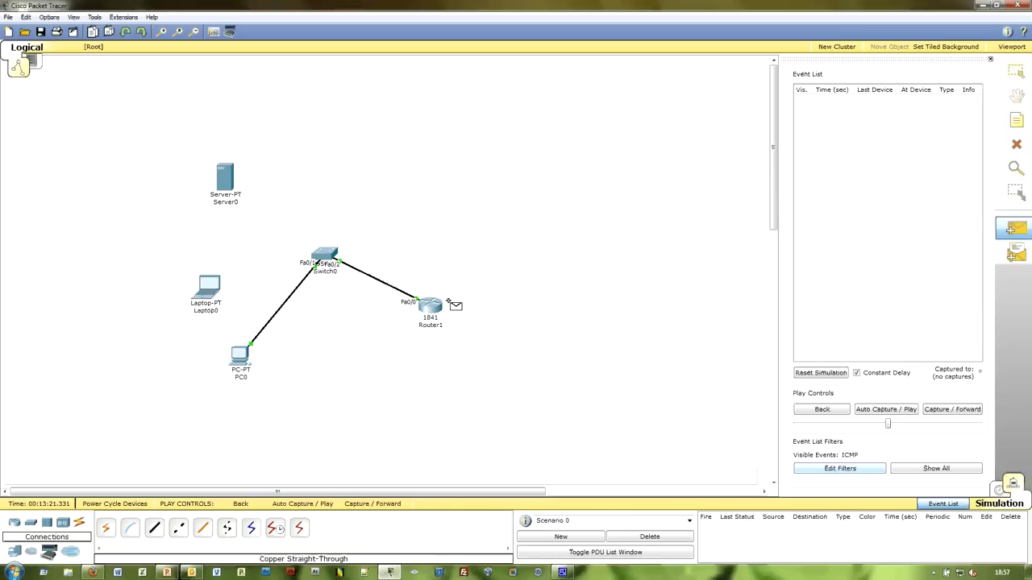
pyautogui.click(240, 358)
pyautogui.click(432, 305)
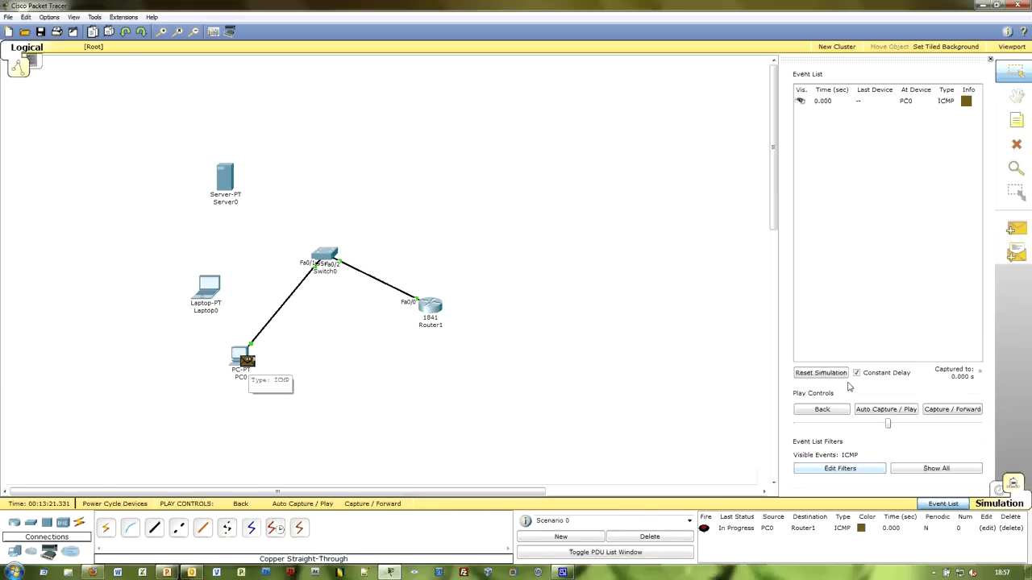
# Run the ICMP simulation with automatic capture at a slightly faster playback speed, stopping it once the reply is back at PC0.
pyautogui.moveTo(890, 426)
pyautogui.mouseDown()
pyautogui.moveTo(941, 426)
pyautogui.moveTo(891, 424)
pyautogui.mouseUp()
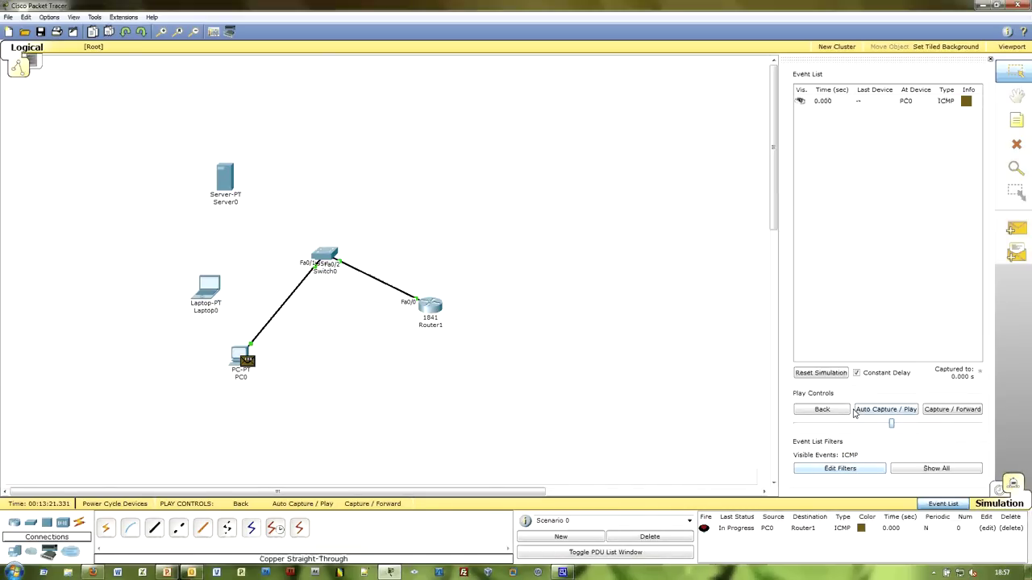
pyautogui.click(909, 411)
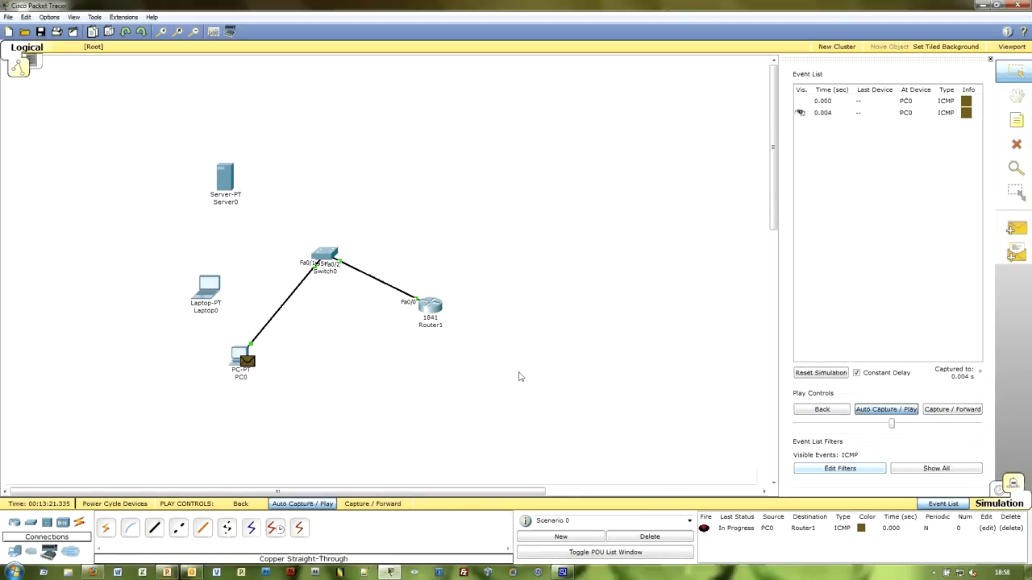
pyautogui.moveTo(247, 361)
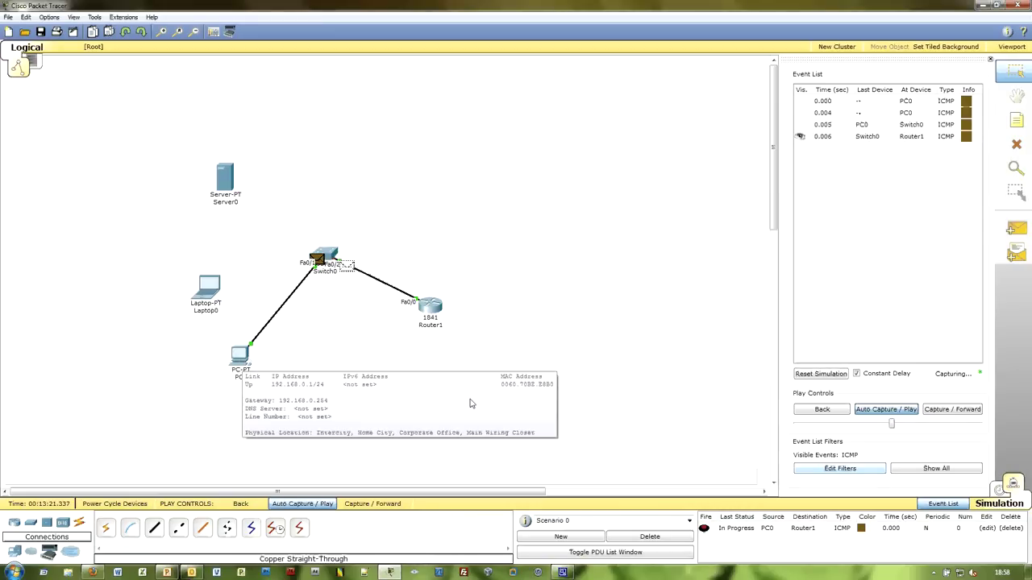
pyautogui.moveTo(435, 308)
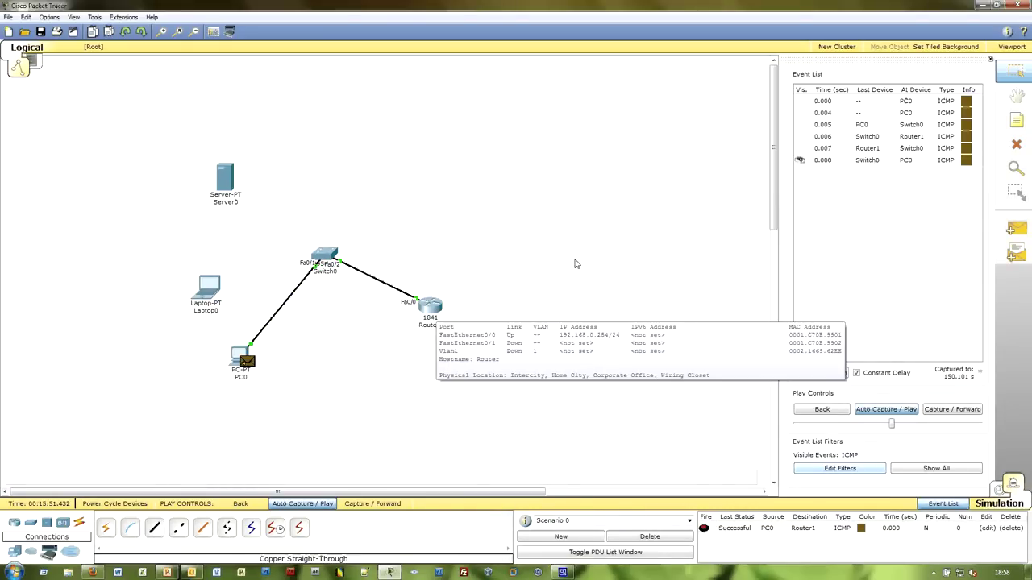
pyautogui.click(874, 413)
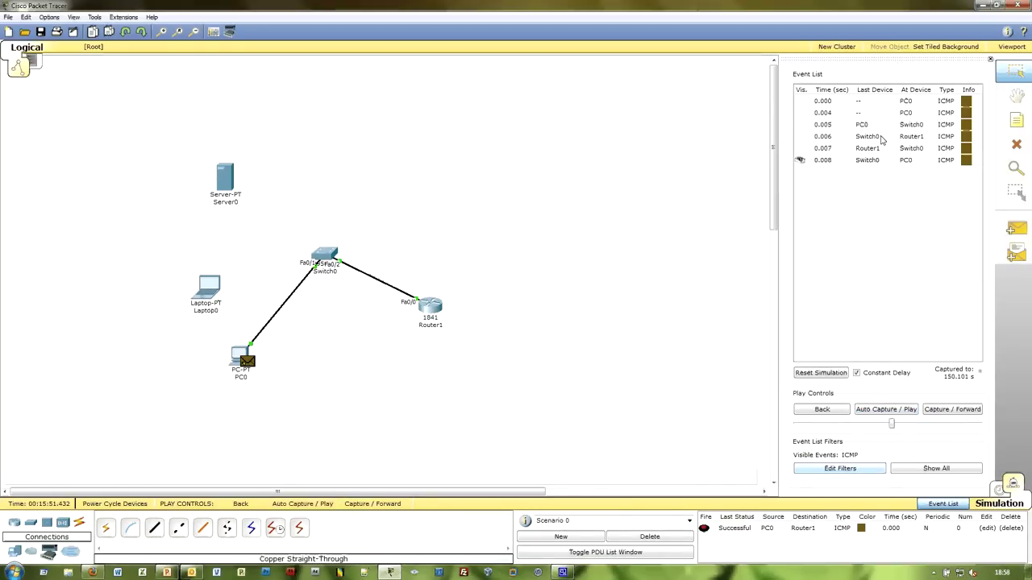
# Review the captured ICMP events one by one to follow the packet between PC0, Switch0 and Router1.
pyautogui.click(861, 105)
pyautogui.click(864, 159)
pyautogui.click(866, 124)
pyautogui.click(868, 136)
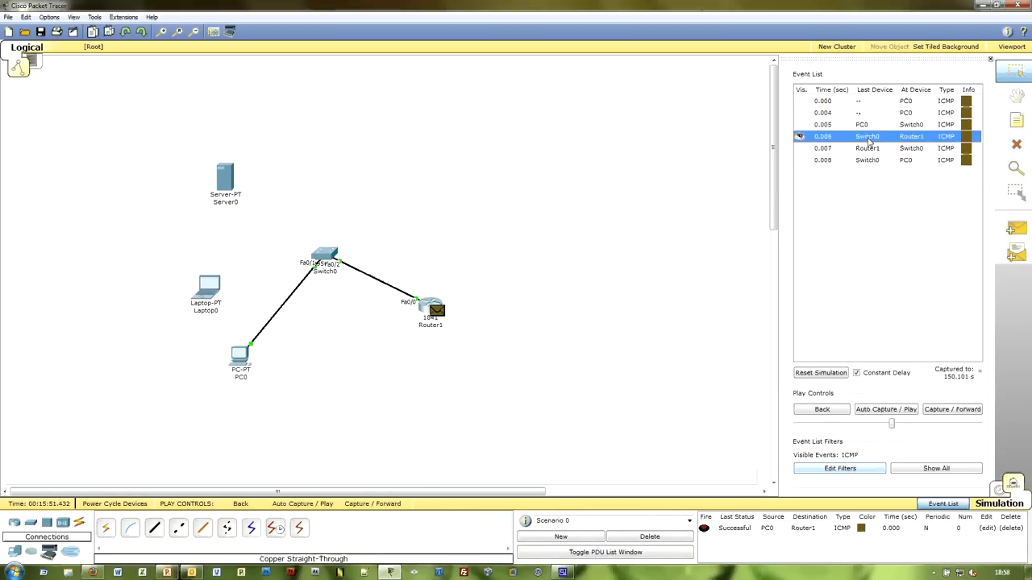
pyautogui.click(869, 126)
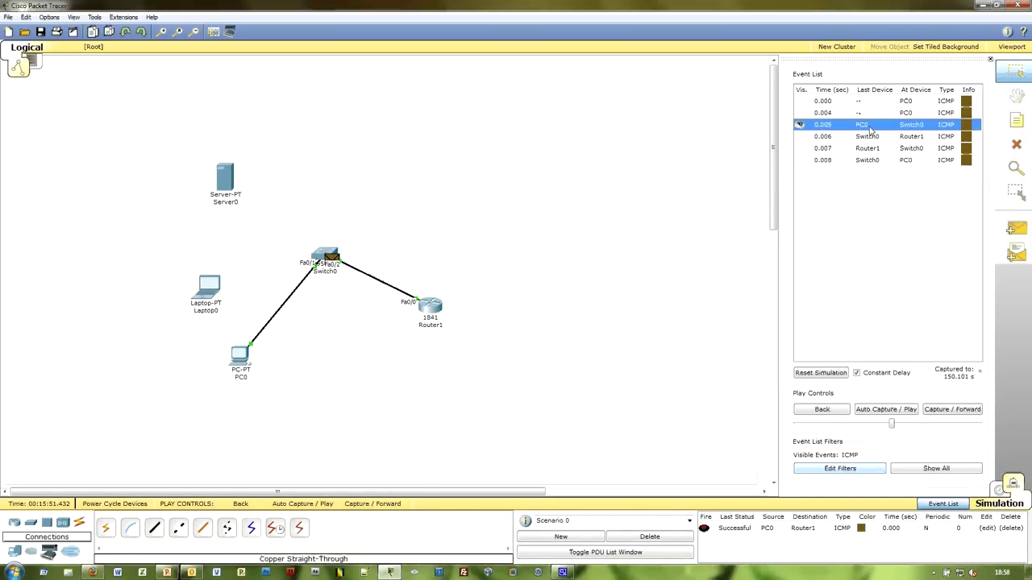
pyautogui.click(868, 139)
pyautogui.click(866, 151)
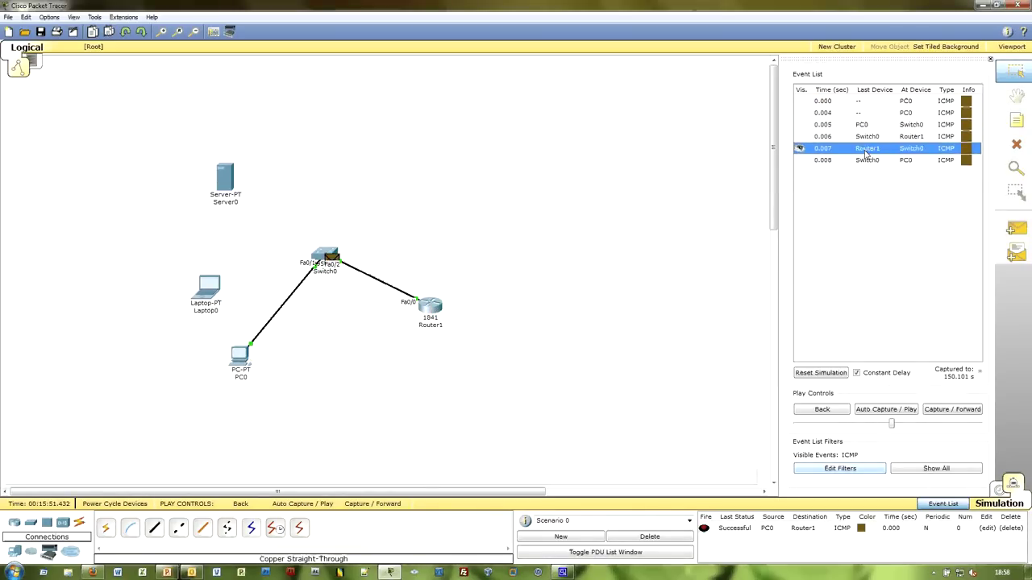
pyautogui.click(868, 138)
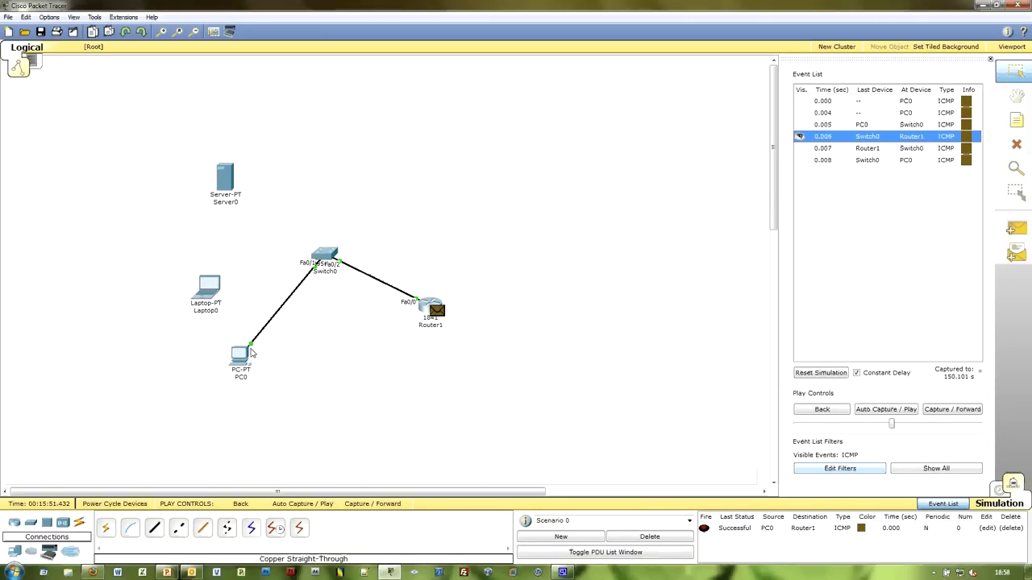
# Open the PDU information at Router1 and go through its layers from inbound Layer 1 to outbound Layer 1.
pyautogui.click(437, 313)
pyautogui.moveTo(197, 33); pyautogui.dragTo(669, 92)
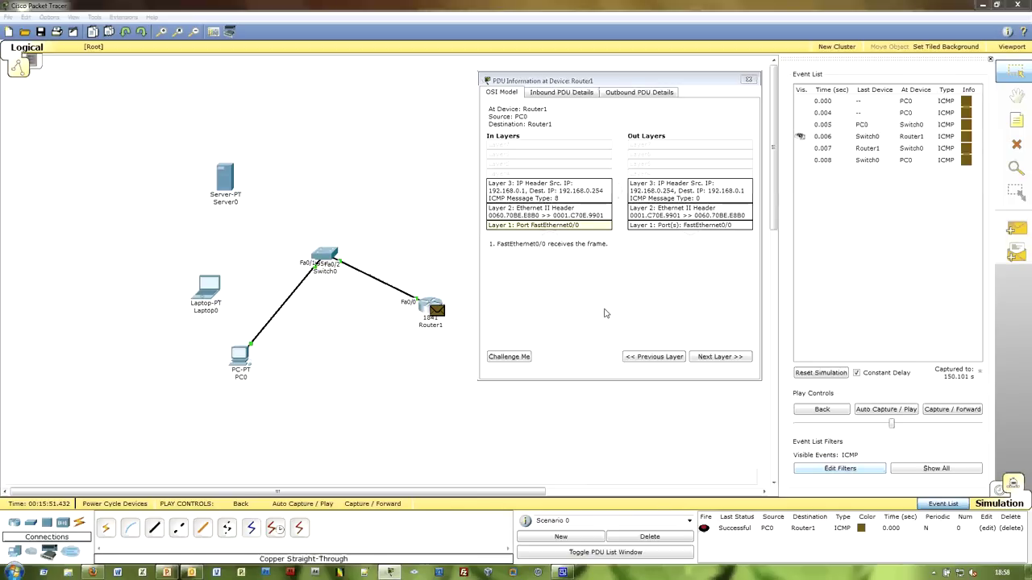
pyautogui.click(592, 216)
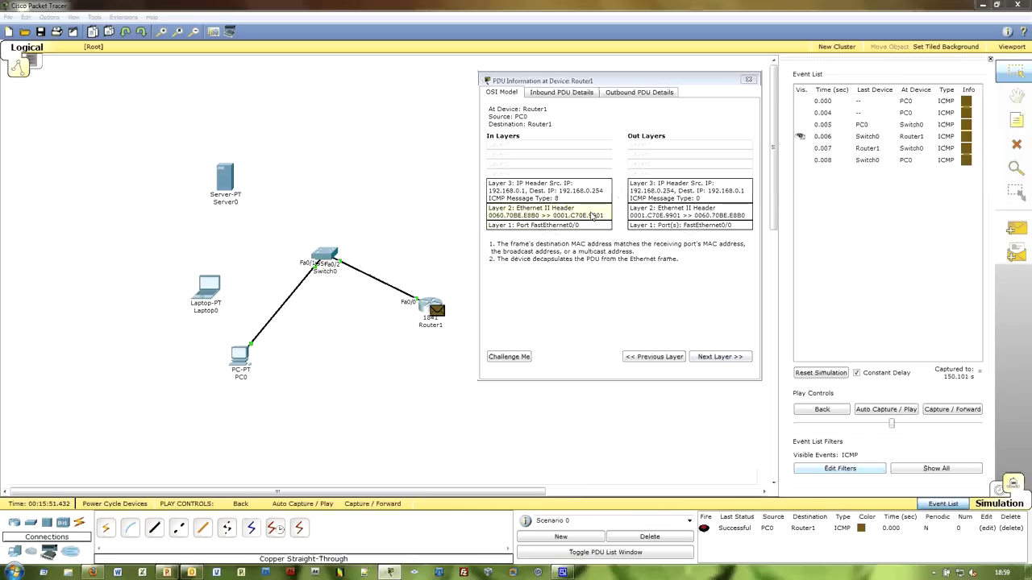
pyautogui.click(721, 358)
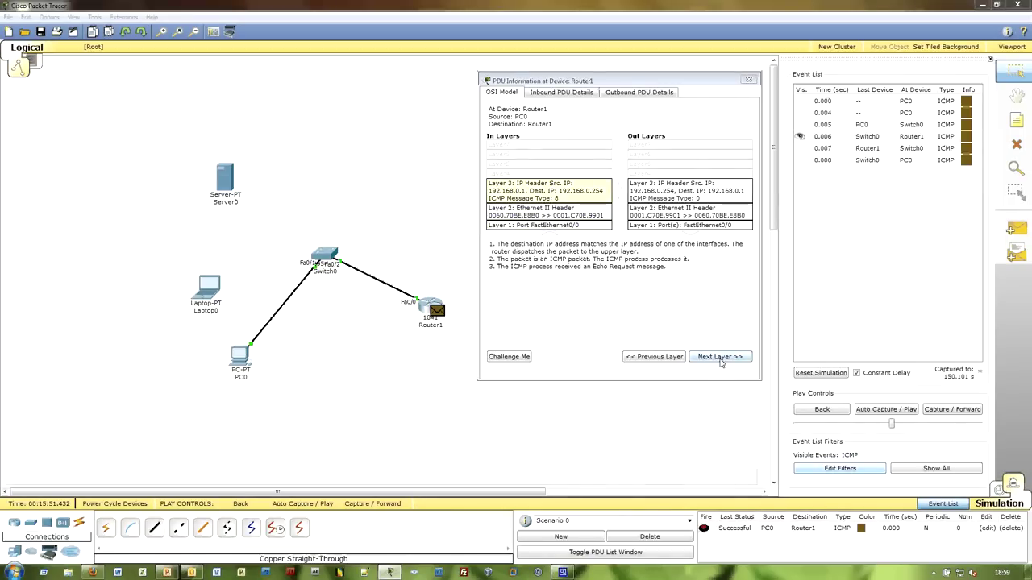
pyautogui.click(720, 358)
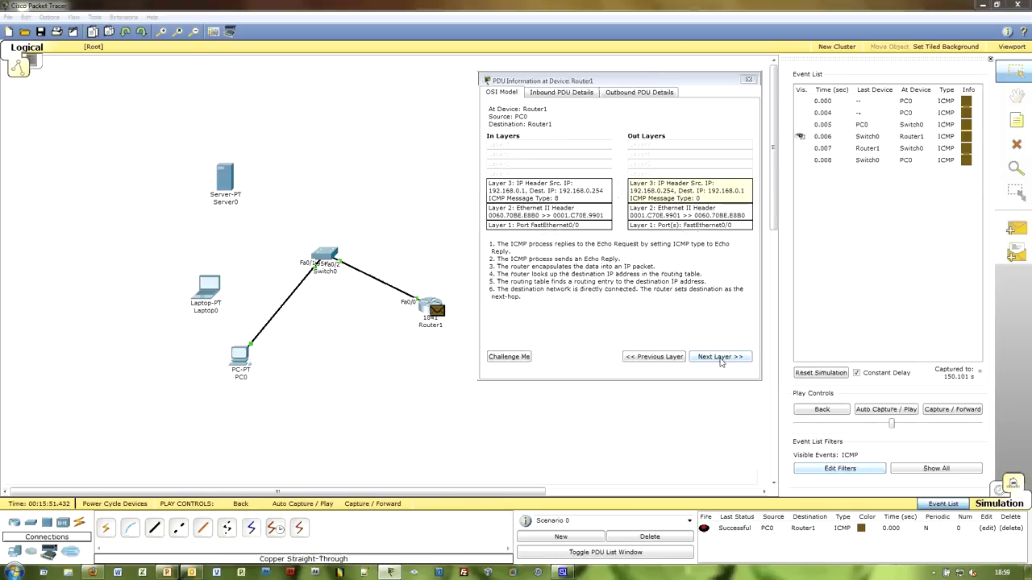
pyautogui.click(721, 358)
pyautogui.click(721, 358)
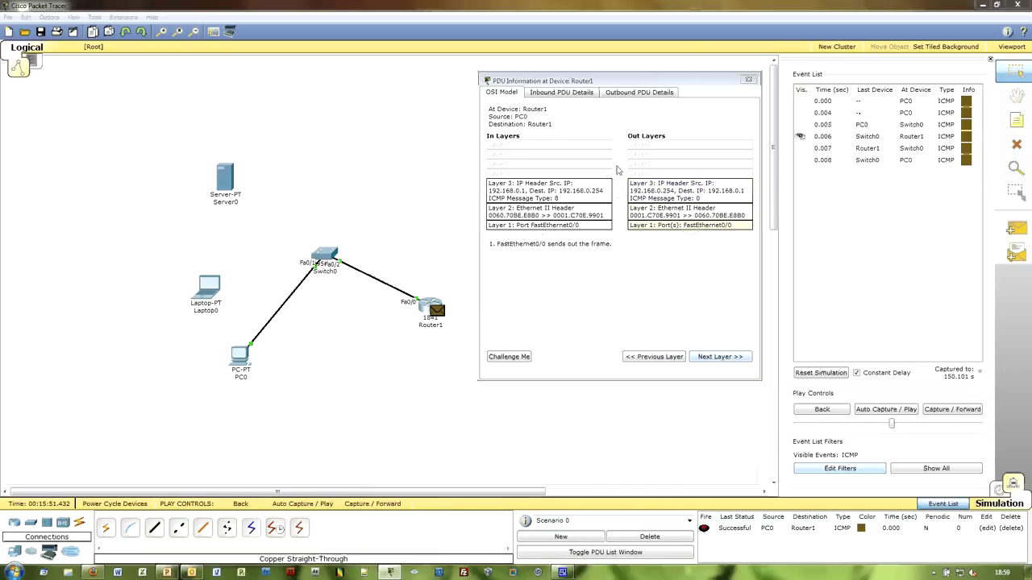
# Go back through the Router1 PDU's layers to inbound Layer 1 and close the PDU information.
pyautogui.click(674, 360)
pyautogui.click(675, 361)
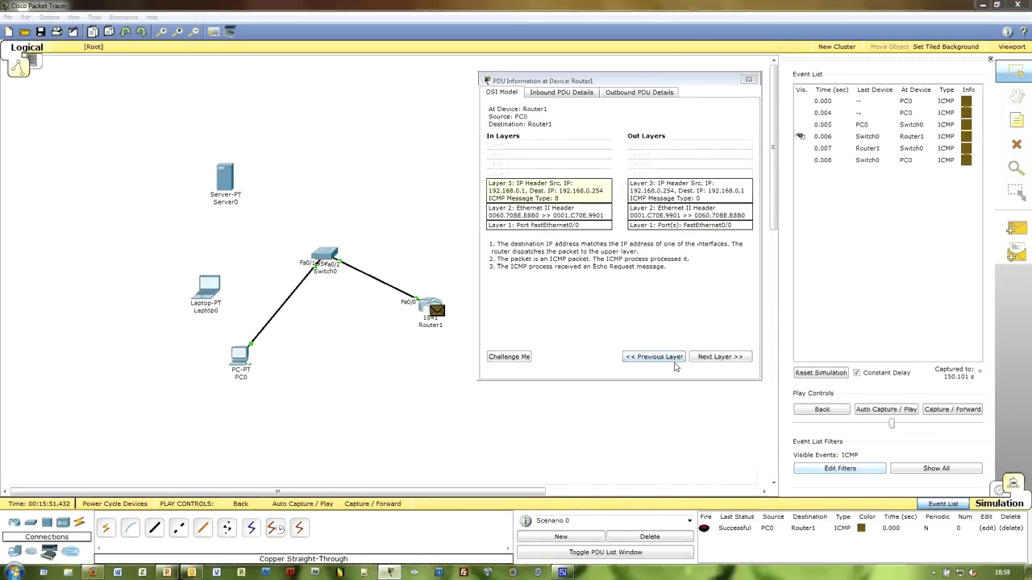
pyautogui.click(674, 360)
pyautogui.click(674, 361)
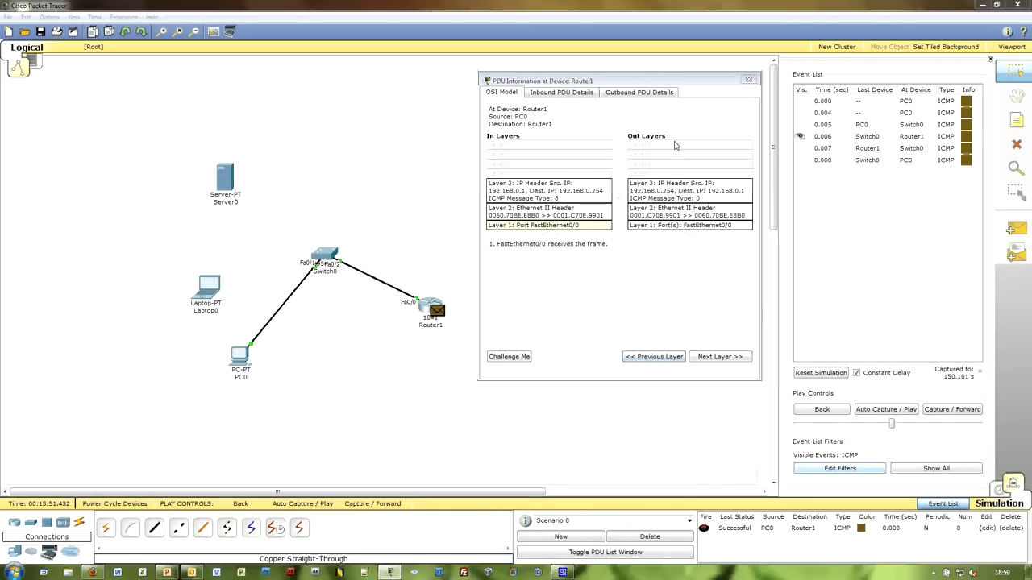
pyautogui.click(748, 81)
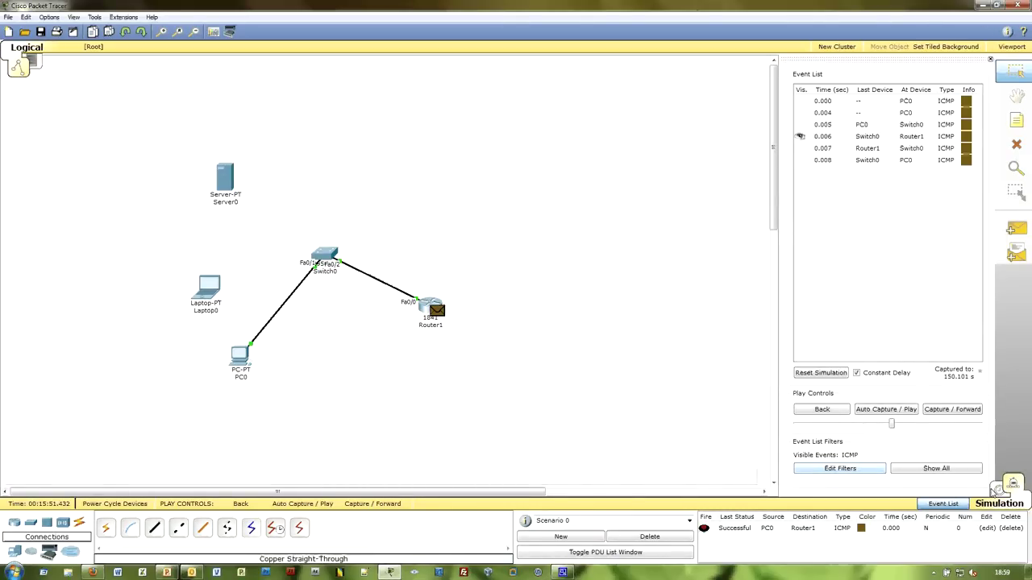
# Return to realtime mode and delete all devices and links from the logical workspace.
pyautogui.click(994, 491)
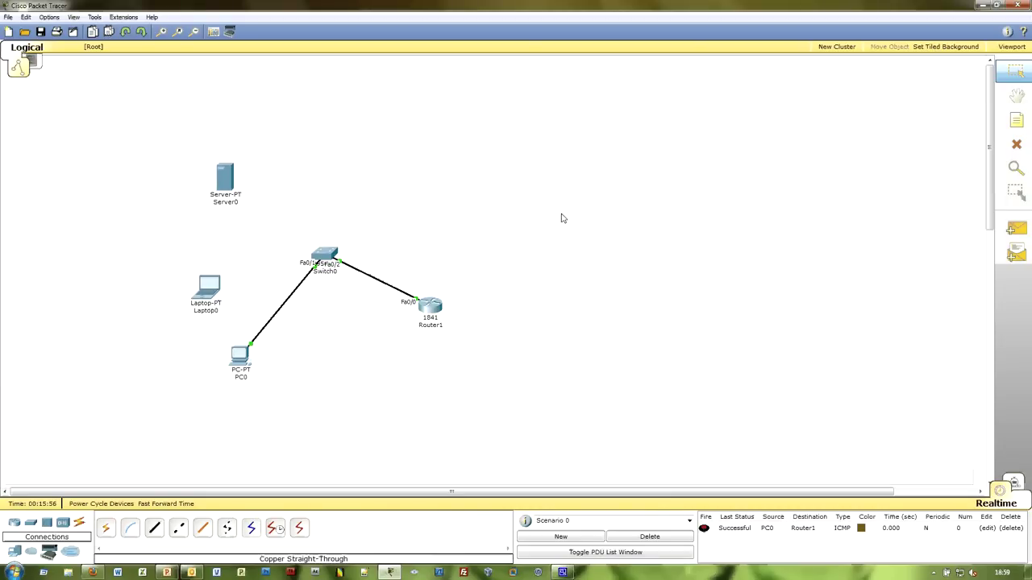
pyautogui.moveTo(127, 109); pyautogui.dragTo(606, 444)
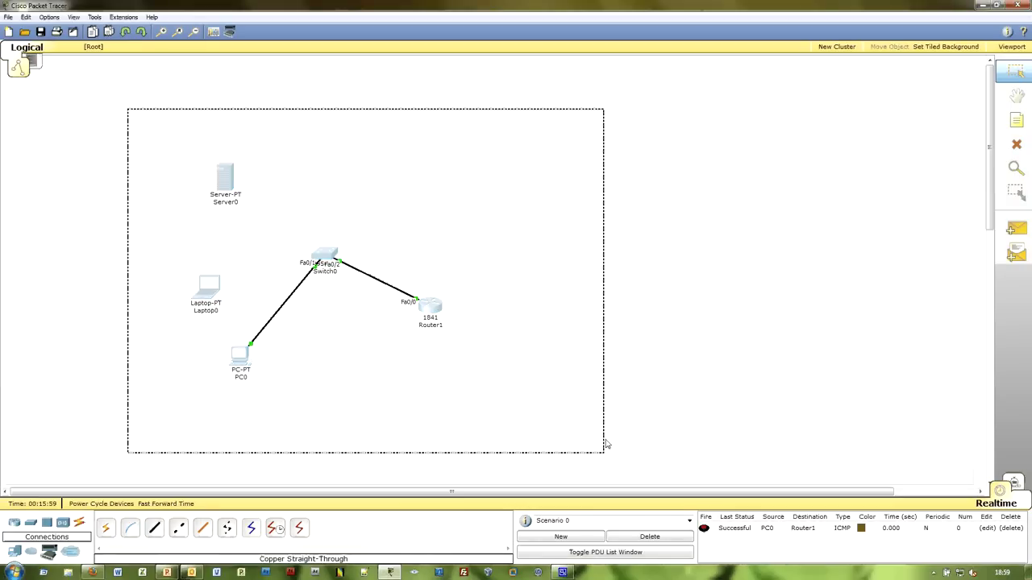
pyautogui.press('Delete')
pyautogui.press('Return')
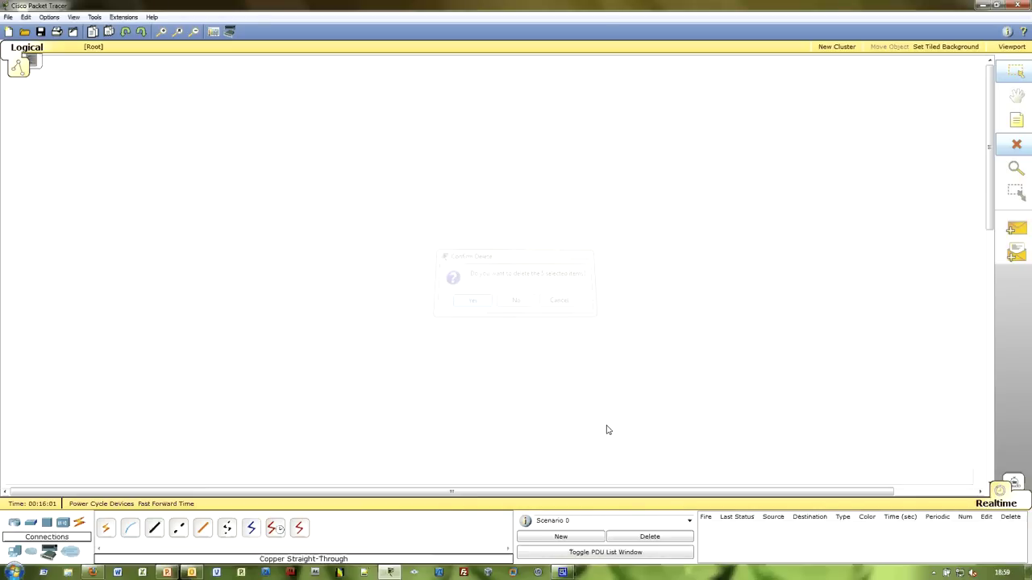
pyautogui.moveTo(71, 83); pyautogui.dragTo(797, 342)
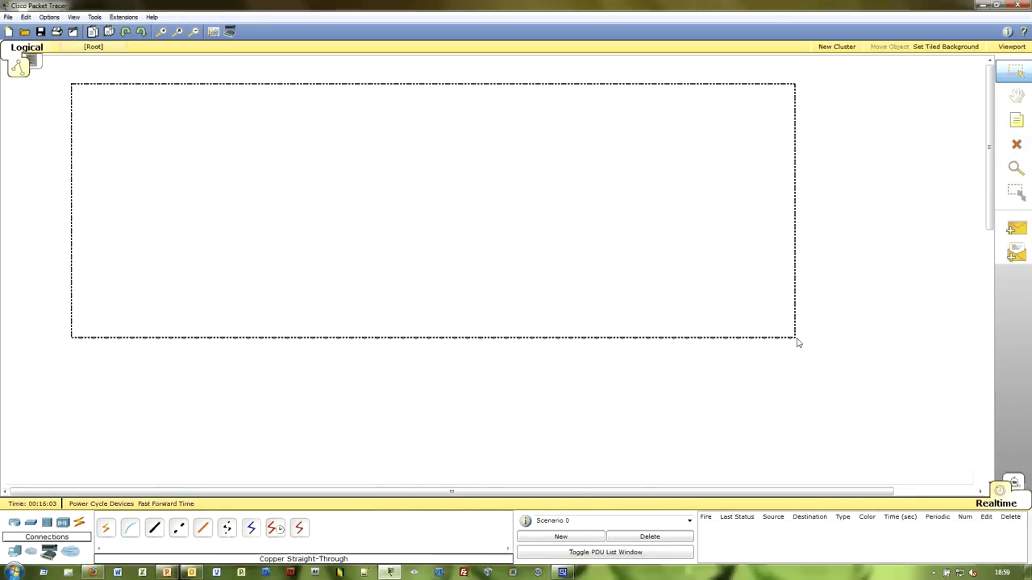
# Switch to the physical workspace and go from Intercity through Home City into the Corporate Office.
pyautogui.click(30, 58)
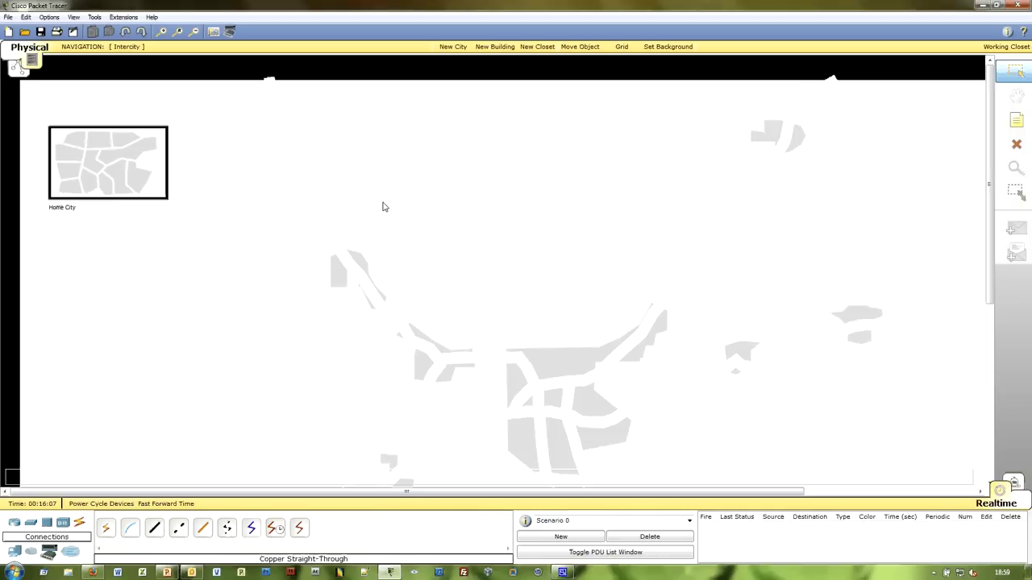
pyautogui.scroll(-3, 525, 264)
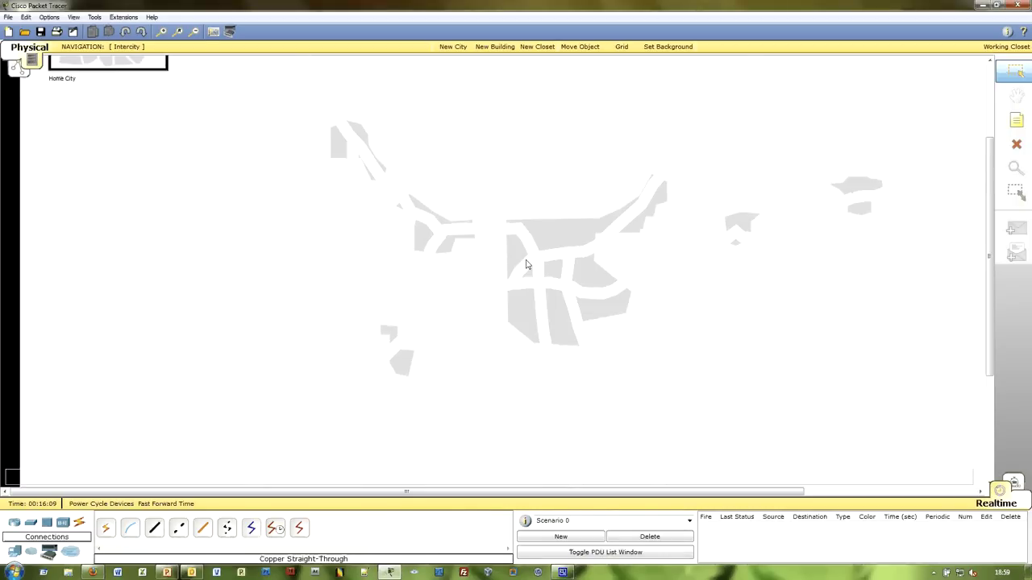
pyautogui.scroll(-3, 526, 264)
pyautogui.scroll(5, 522, 261)
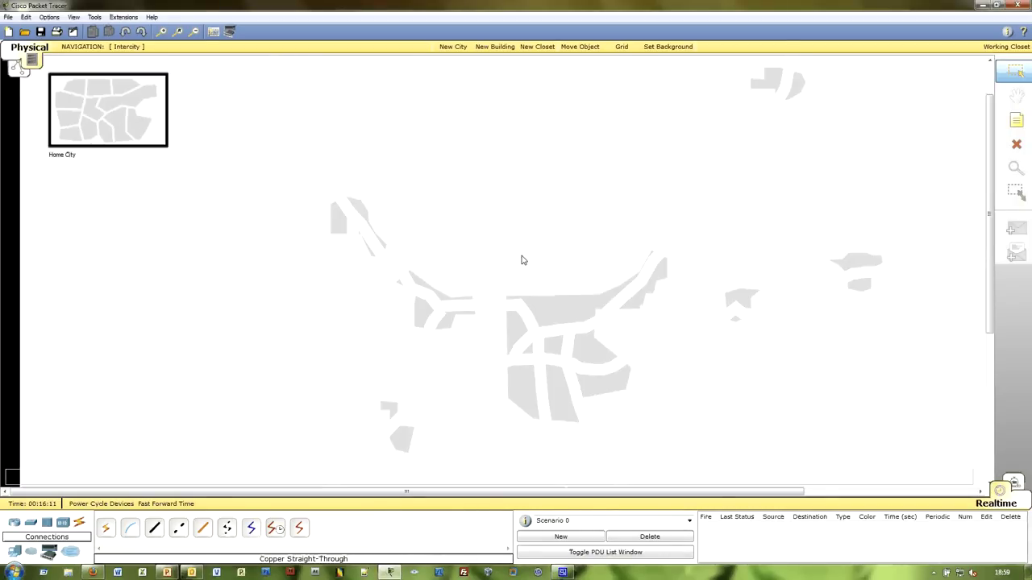
pyautogui.scroll(1, 521, 260)
pyautogui.click(136, 170)
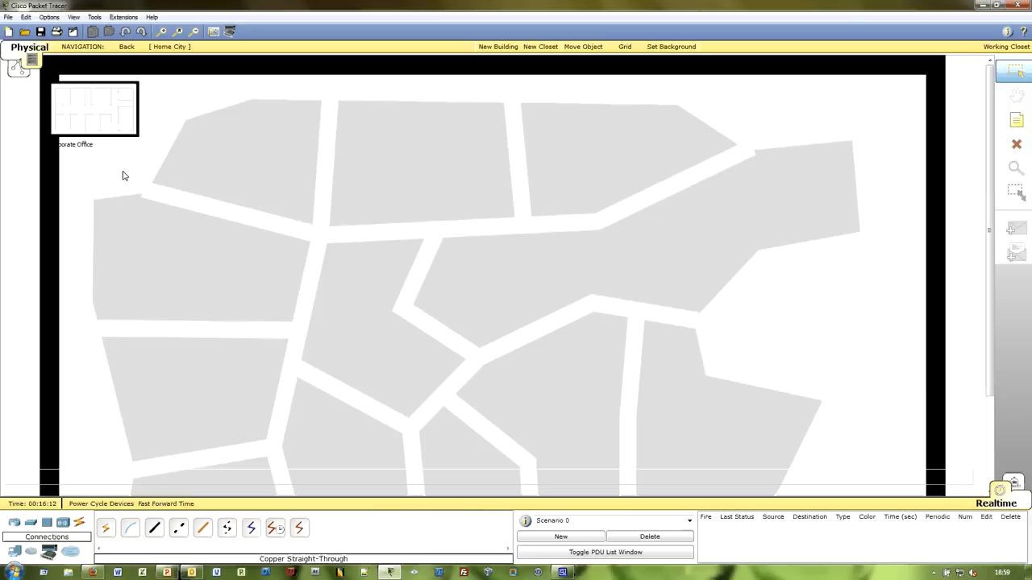
pyautogui.click(95, 121)
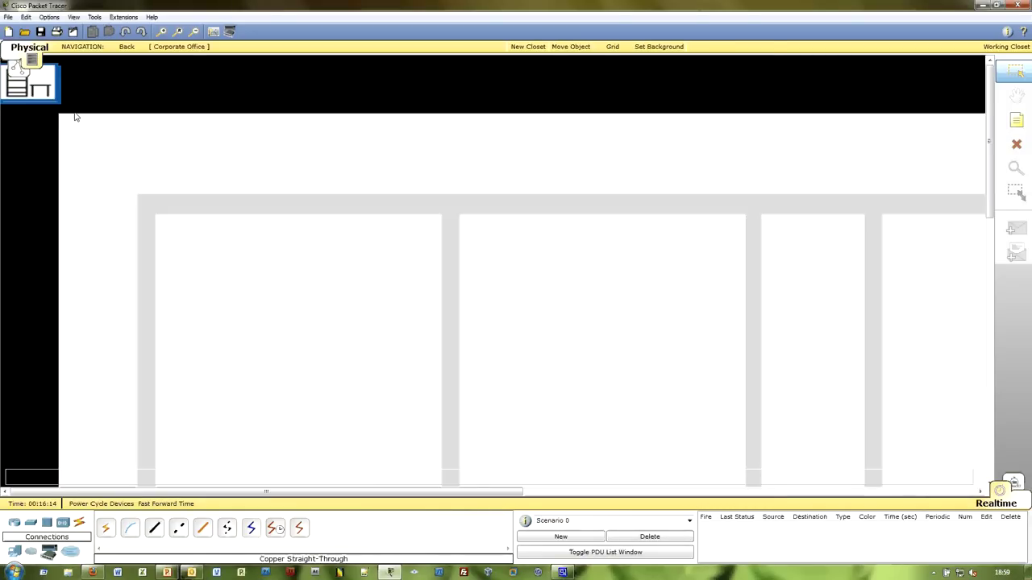
# Examine the whole Corporate Office floor plan and enter its Main Wiring Closet.
pyautogui.scroll(-2, 320, 206)
pyautogui.click(194, 32)
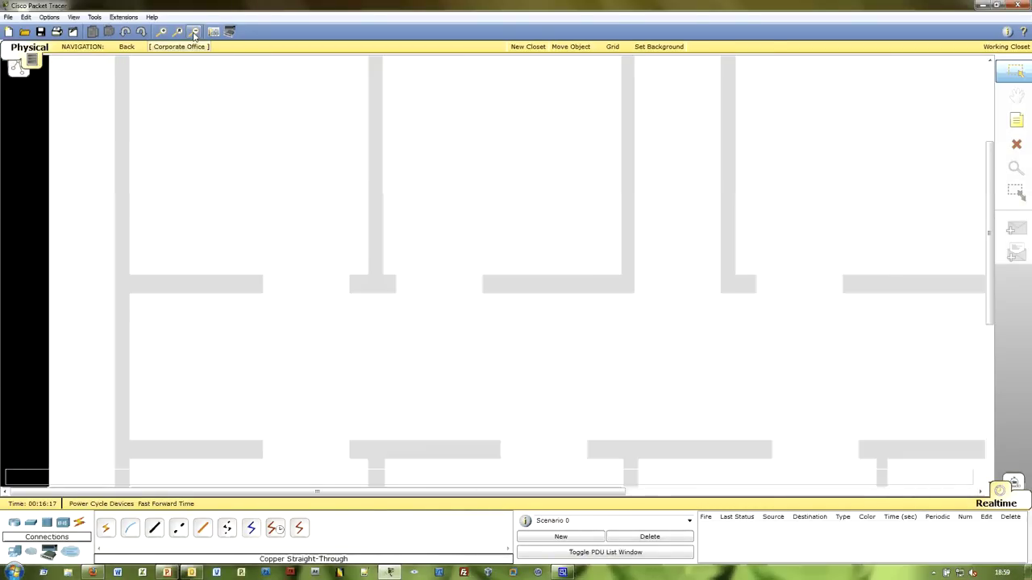
pyautogui.click(194, 32)
pyautogui.click(194, 33)
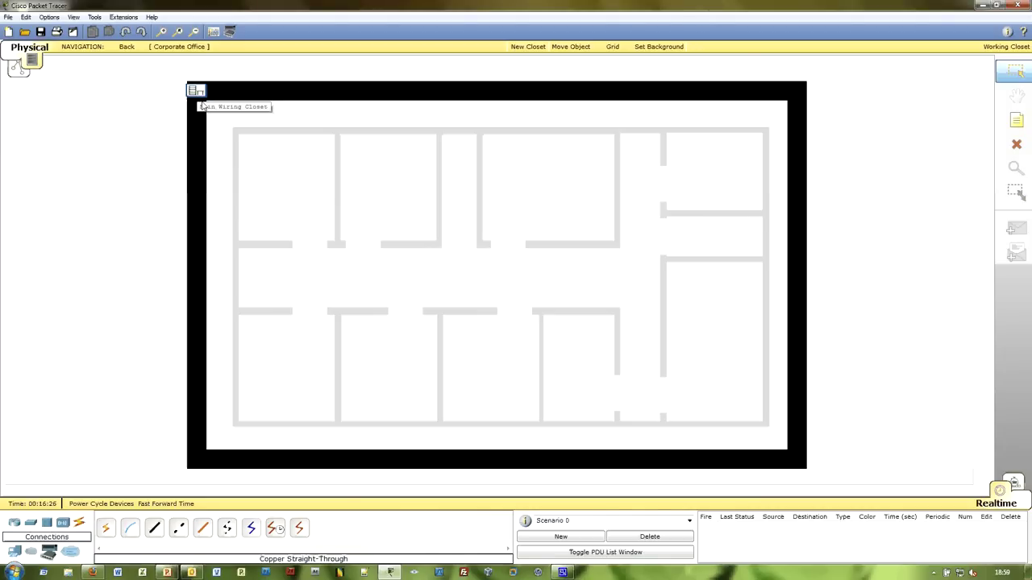
pyautogui.moveTo(249, 237); pyautogui.dragTo(272, 260)
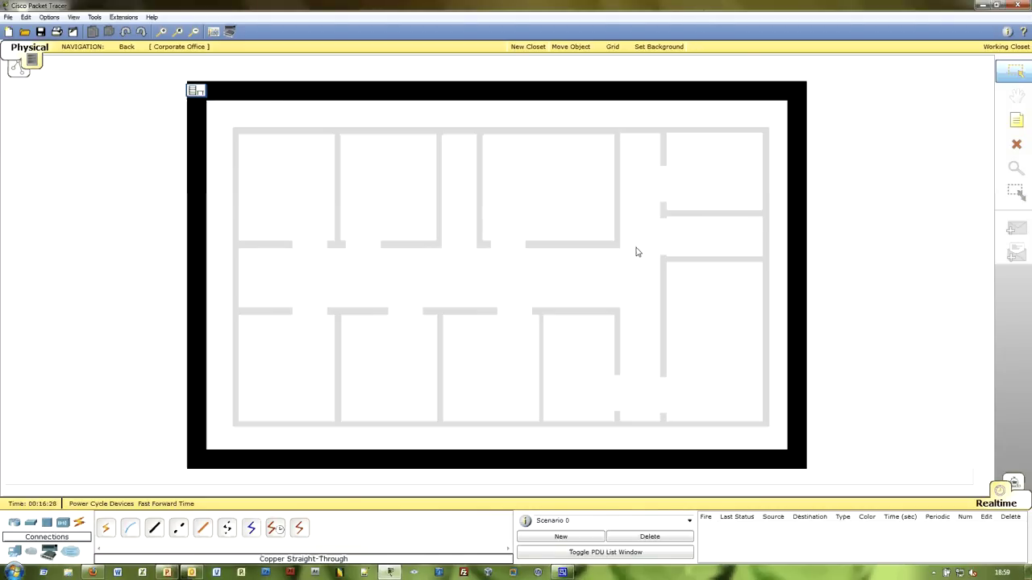
pyautogui.click(196, 93)
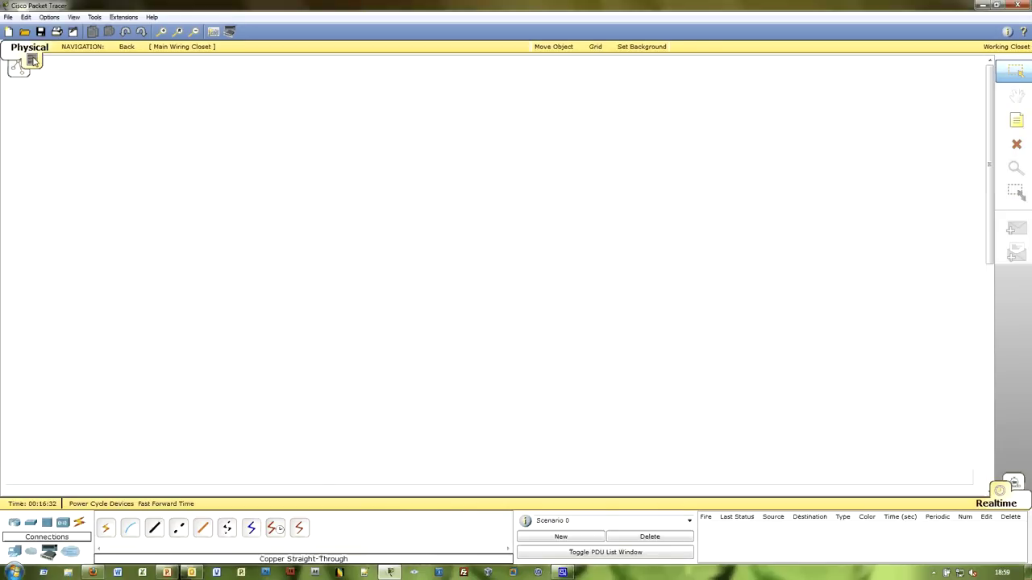
# Navigate back out to the Intercity level and return to the logical workspace.
pyautogui.click(126, 46)
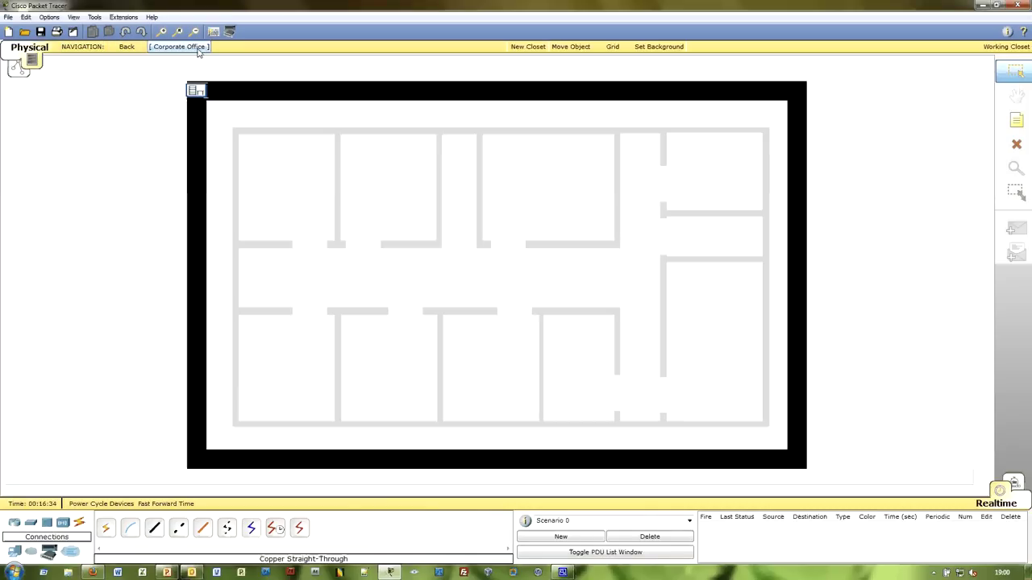
pyautogui.click(126, 46)
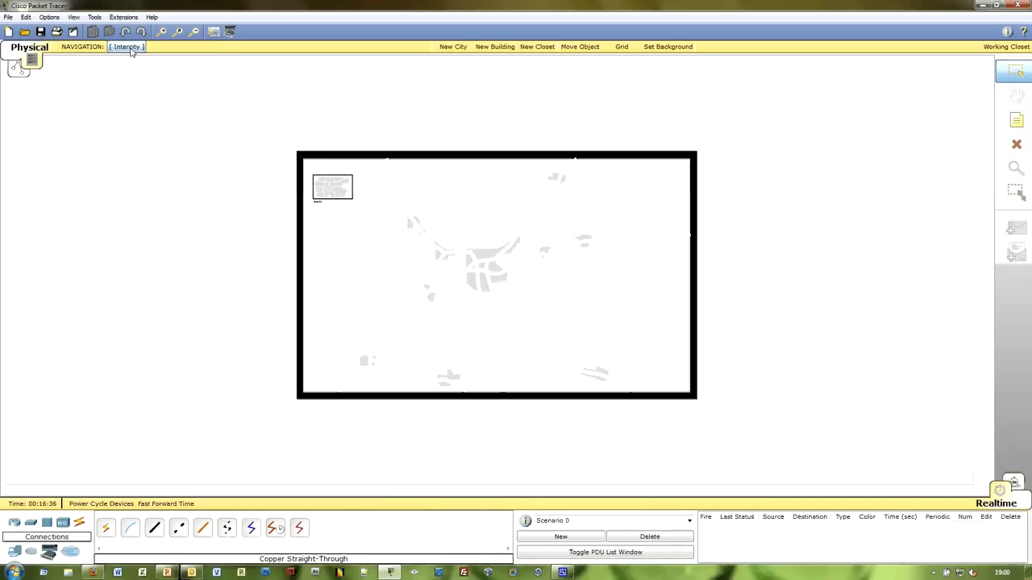
pyautogui.click(16, 69)
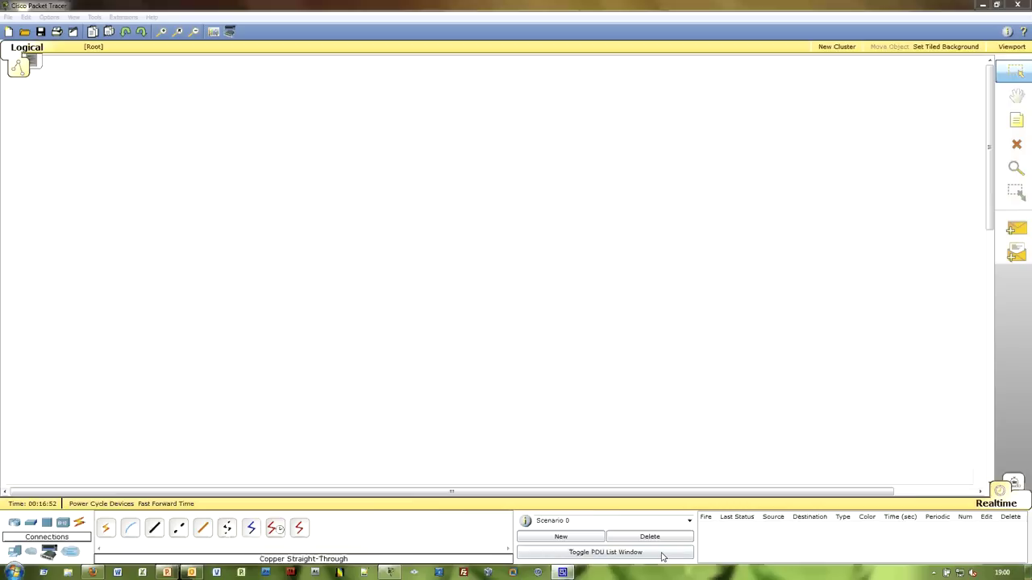
pyautogui.click(934, 572)
pyautogui.click(915, 520)
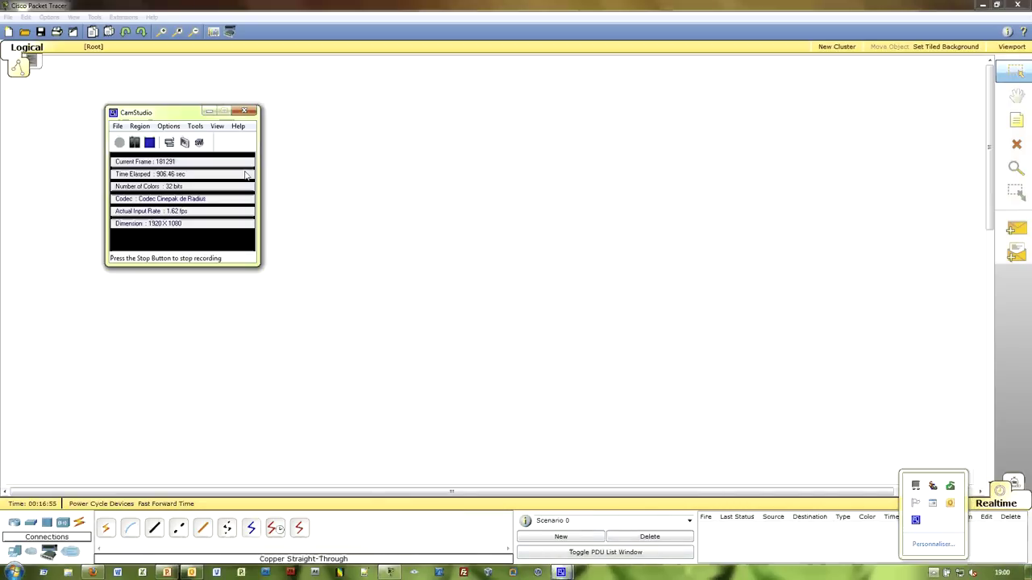